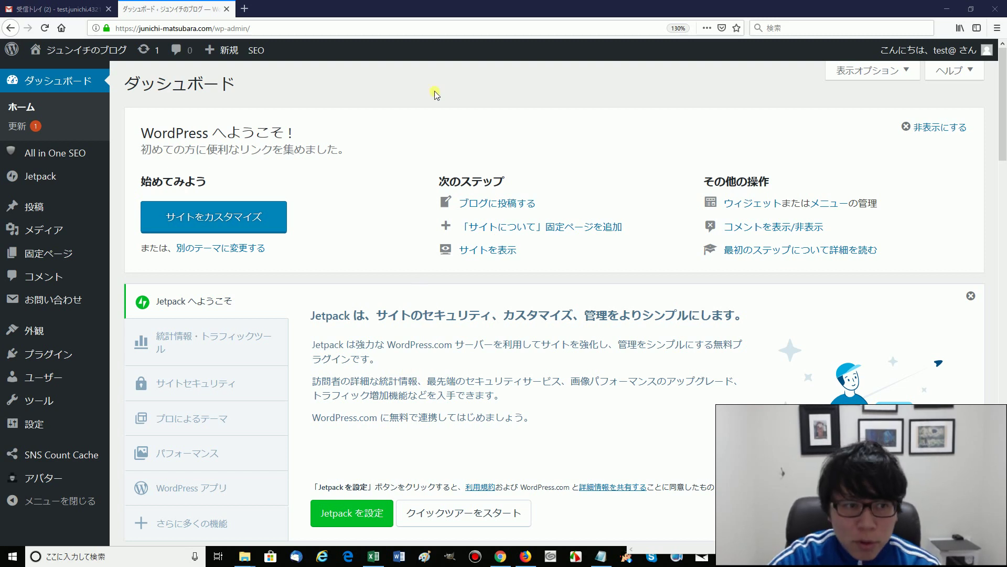
Open the Jetpack page in the site's admin area and start the Jetpack setup.
mouse_move(65, 179)
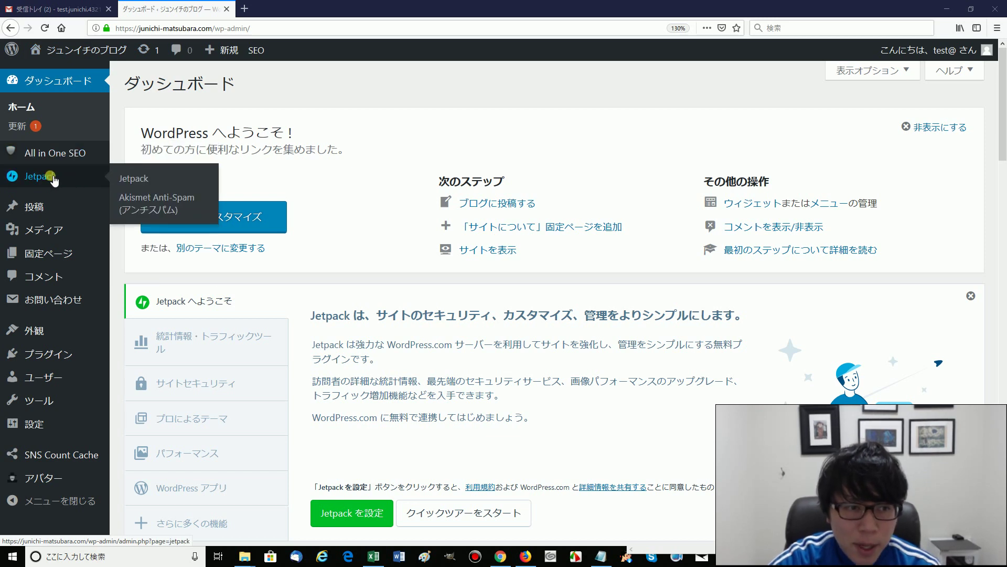
click(154, 179)
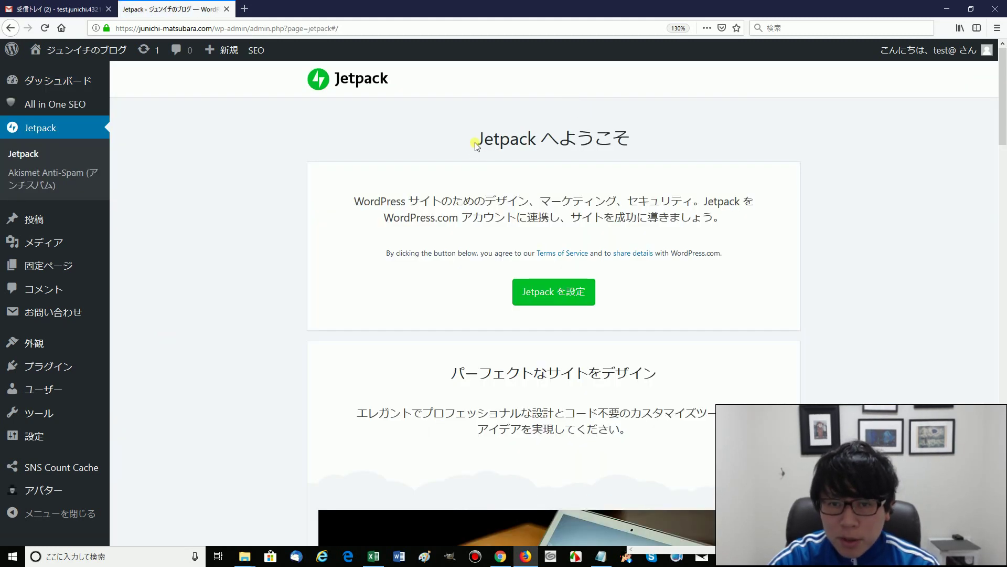
drag(475, 143, 719, 143)
click(718, 141)
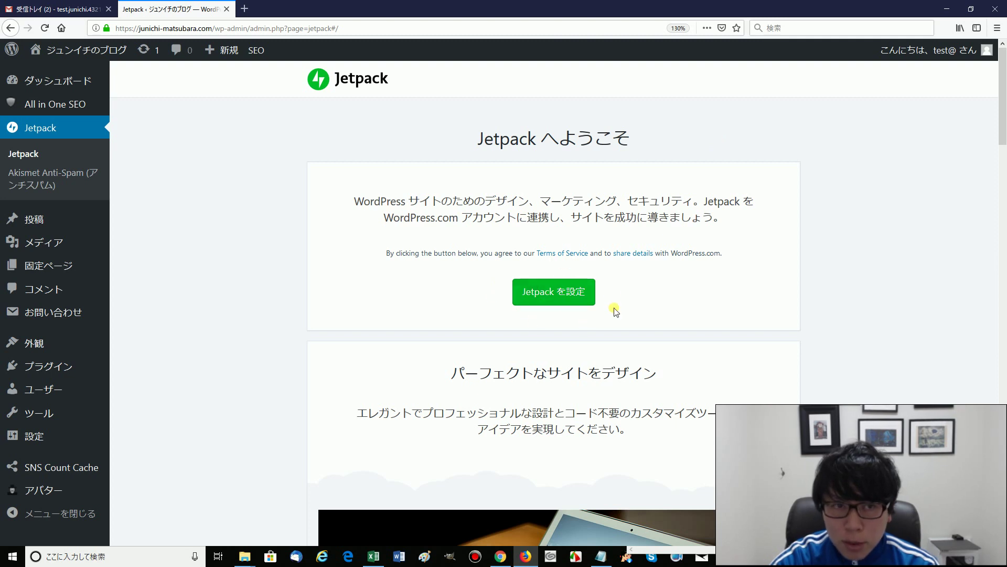
click(577, 299)
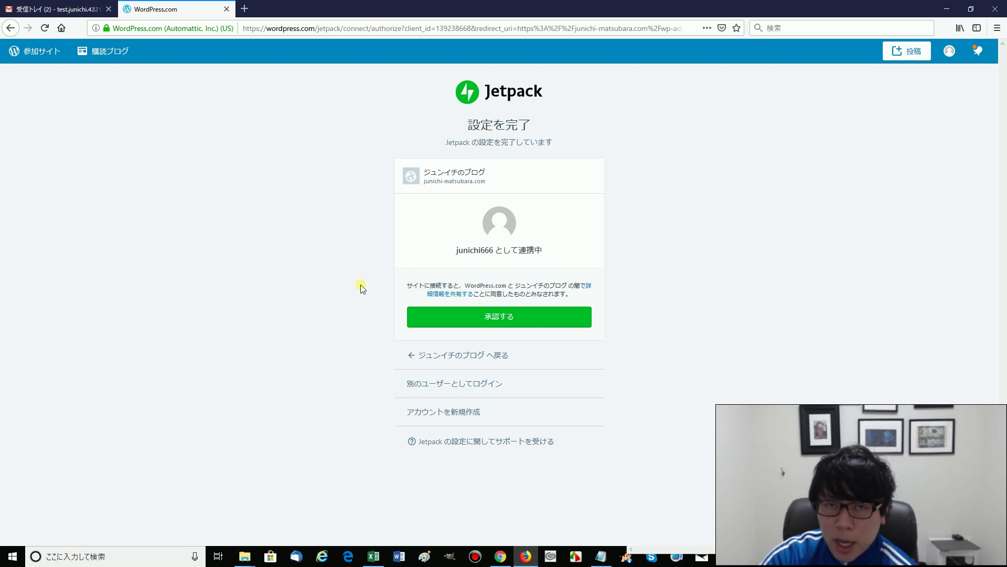
Switch to the PowerPoint slide comparing the WordPress login account with the WordPress.com account, and return to the Firefox authorization page.
drag(776, 438, 779, 412)
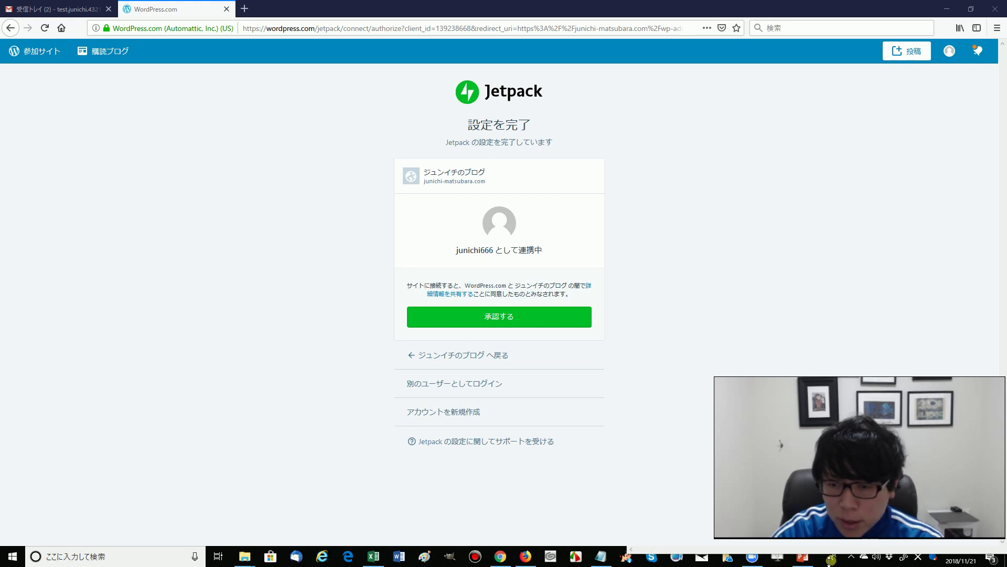
click(808, 560)
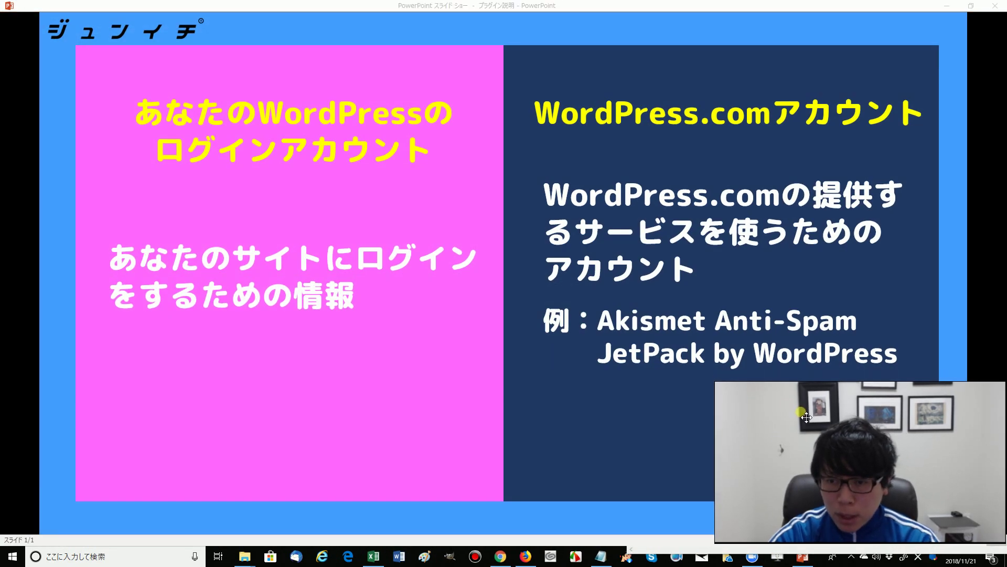
drag(806, 417, 805, 433)
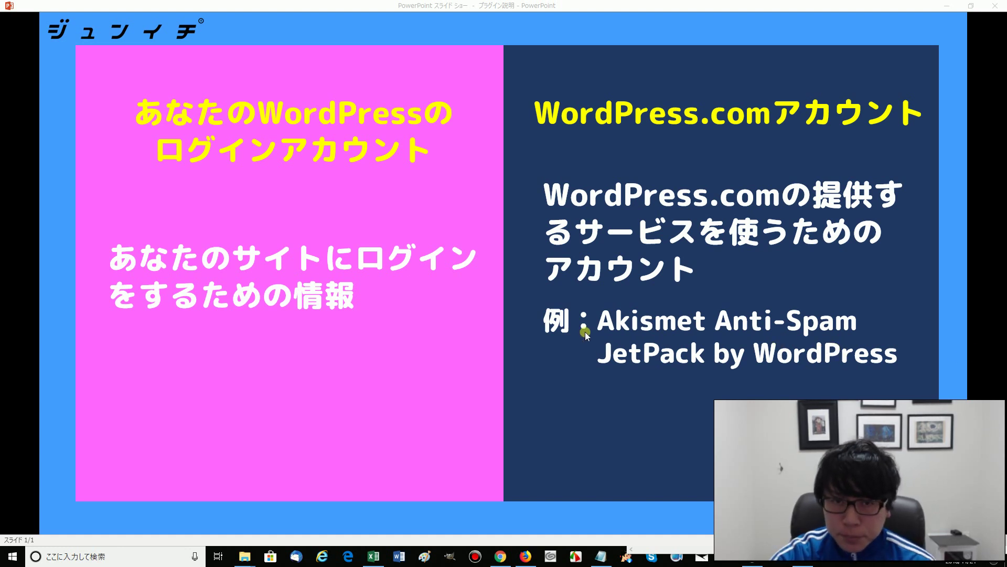
click(525, 557)
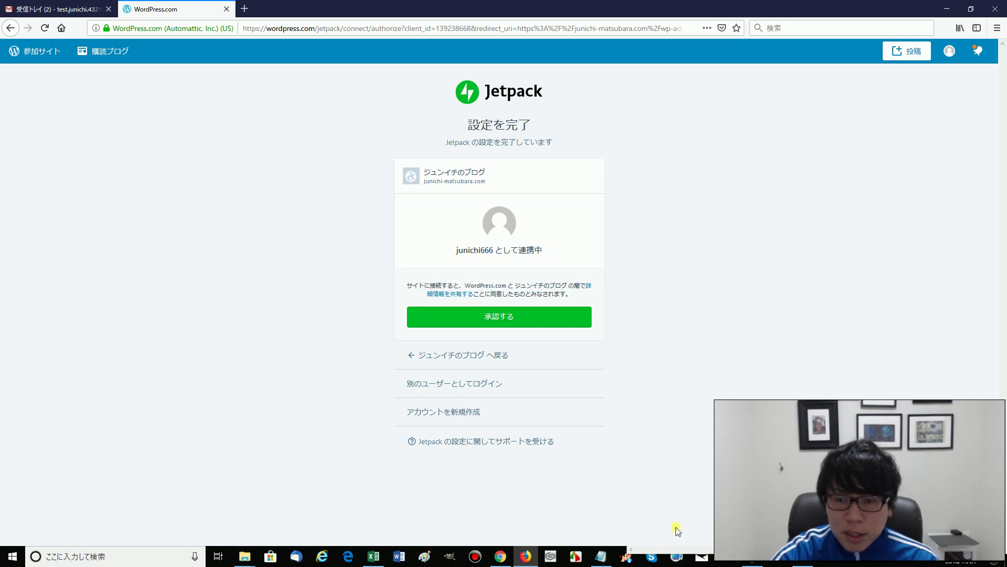
click(808, 564)
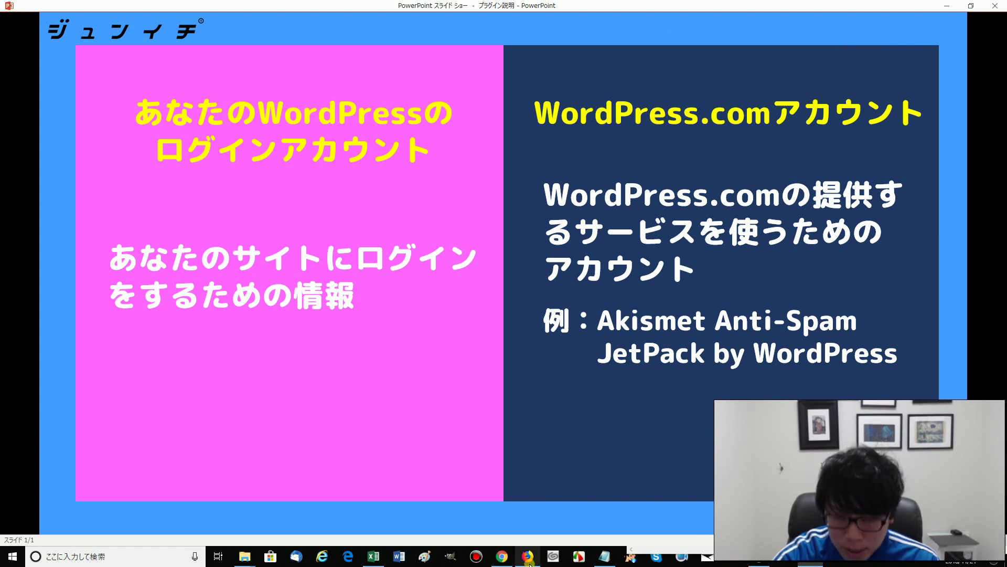
click(530, 564)
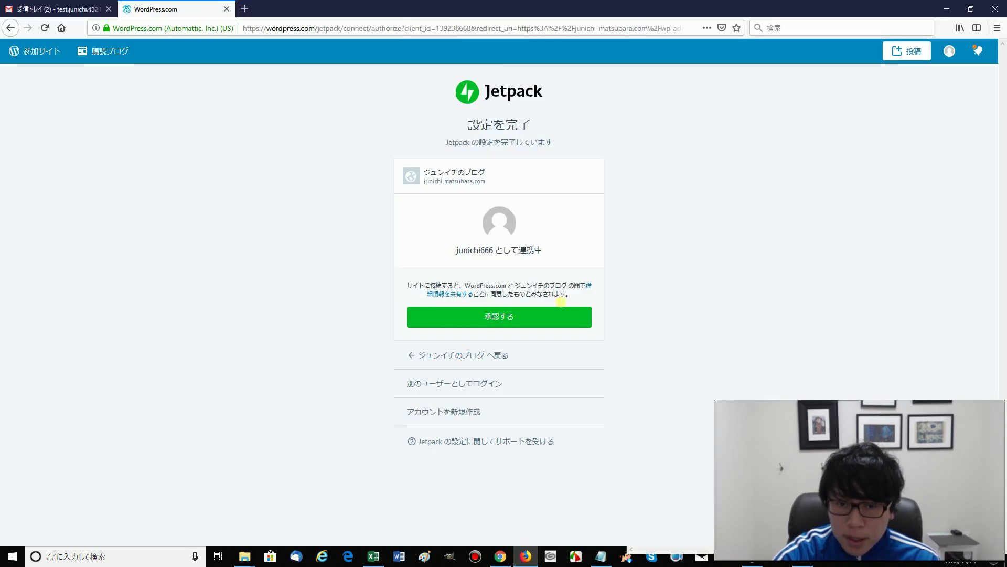
Approve the Jetpack connection to WordPress.com and go back to the site's Jetpack page to review the recommended features.
click(504, 318)
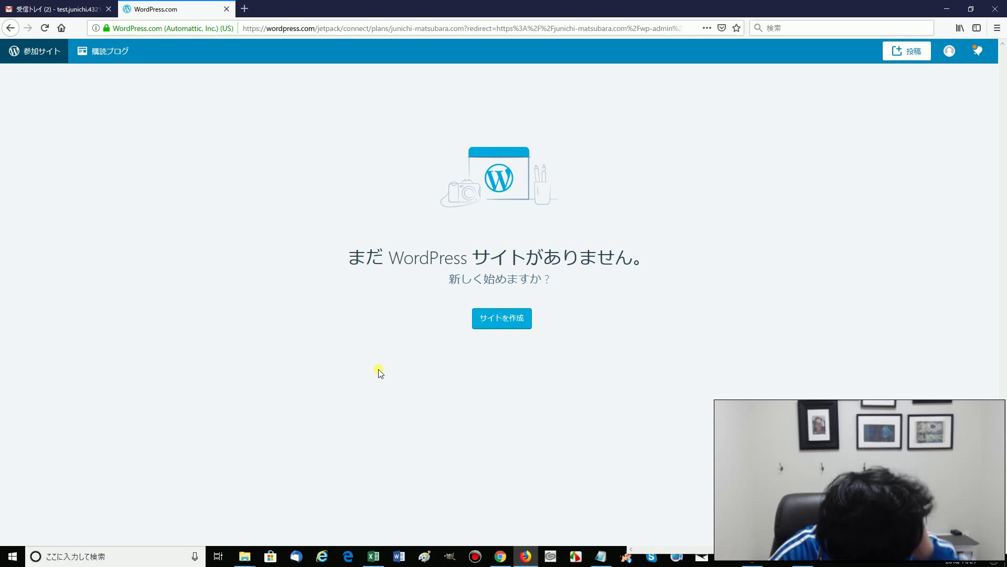
click(8, 28)
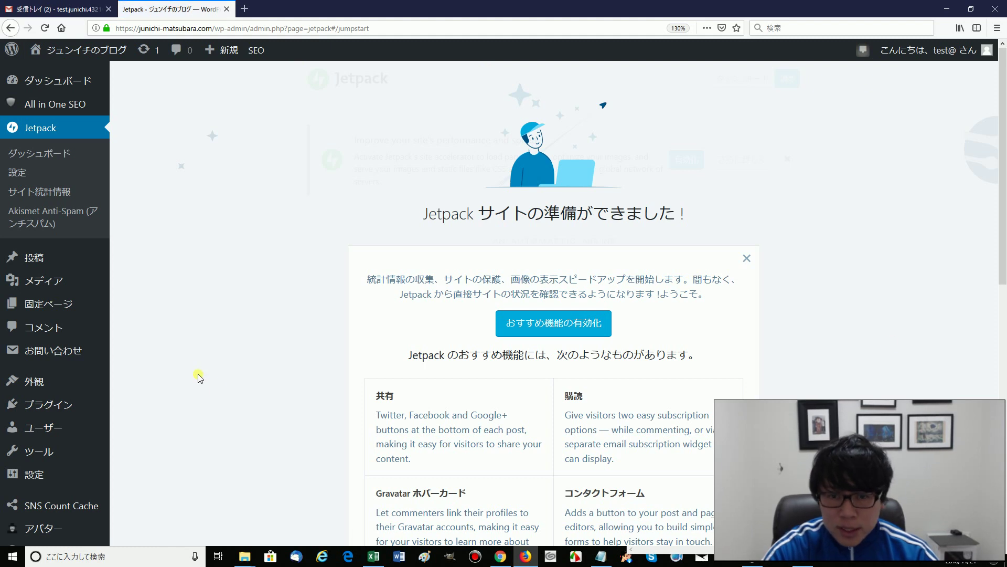
scroll(543, 199, down, 3)
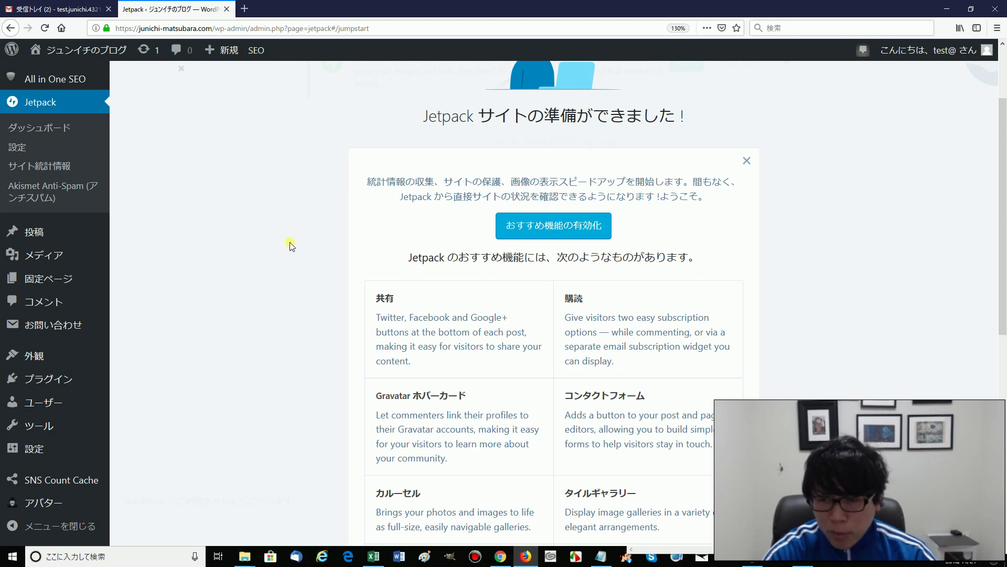
scroll(290, 242, down, 3)
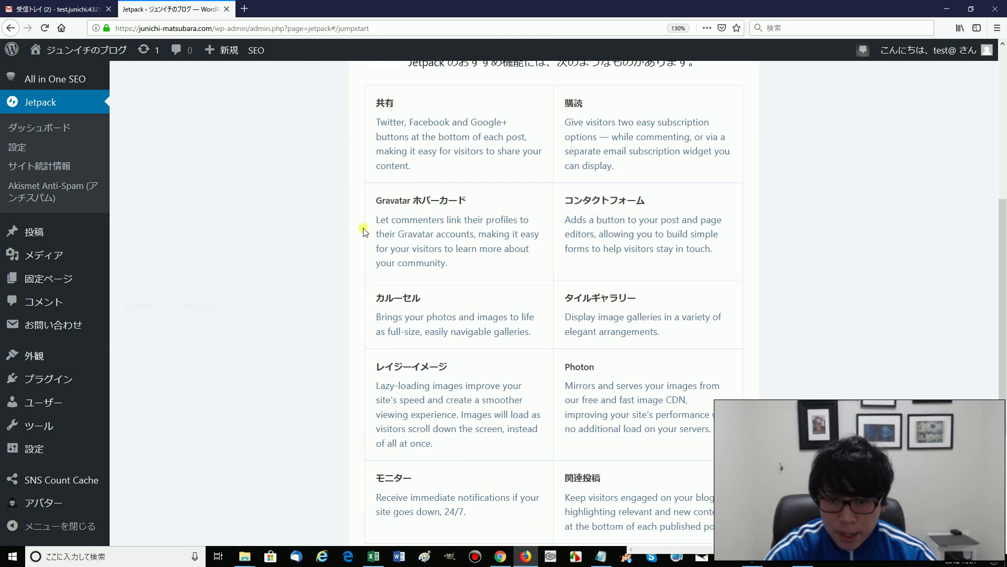
scroll(364, 230, up, 5)
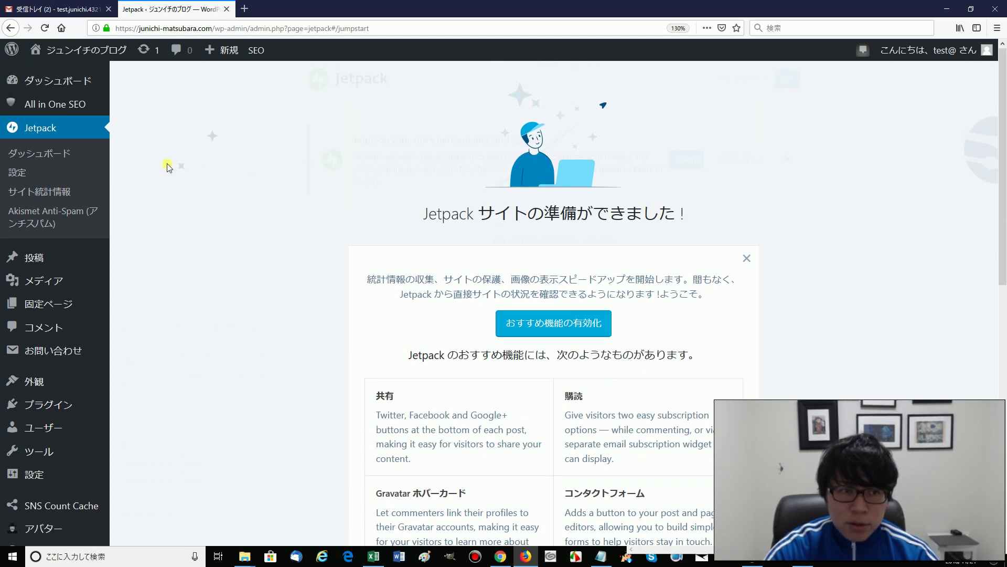
Open the Jetpack settings at the writing (執筆) section.
click(25, 173)
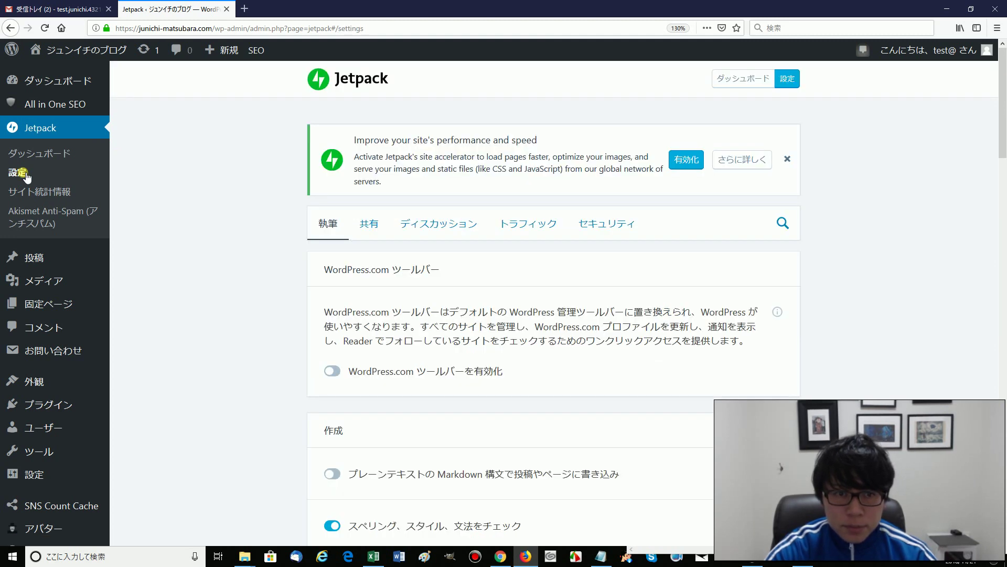
scroll(201, 188, down, 3)
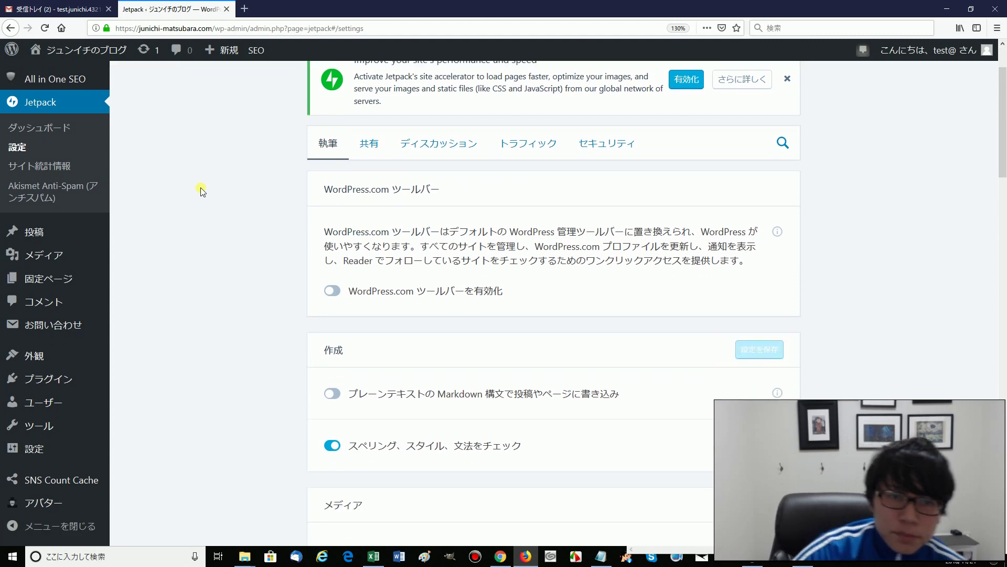
scroll(328, 113, up, 3)
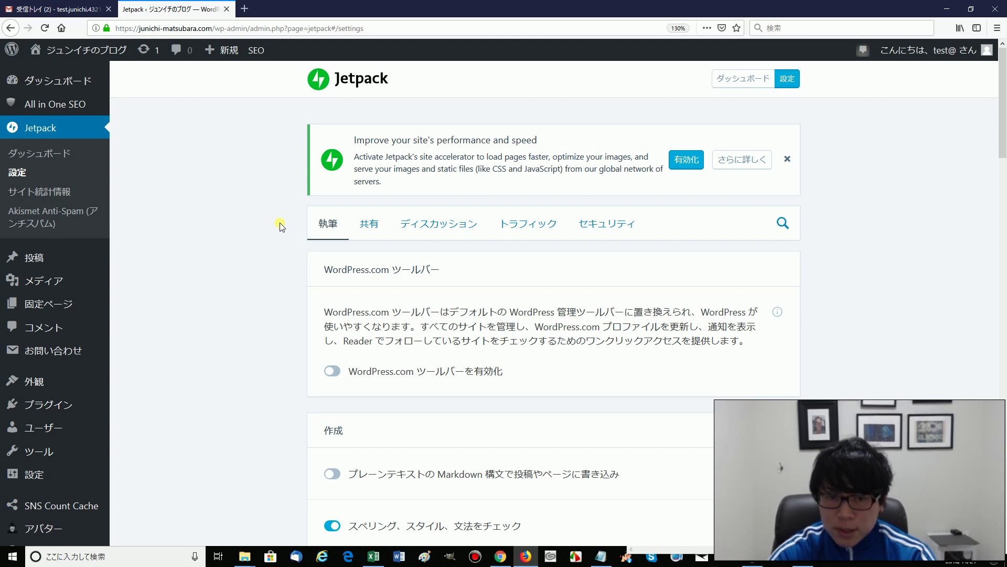
Enable the WordPress.com toolbar in the writing settings and switch it off again.
scroll(280, 225, down, 3)
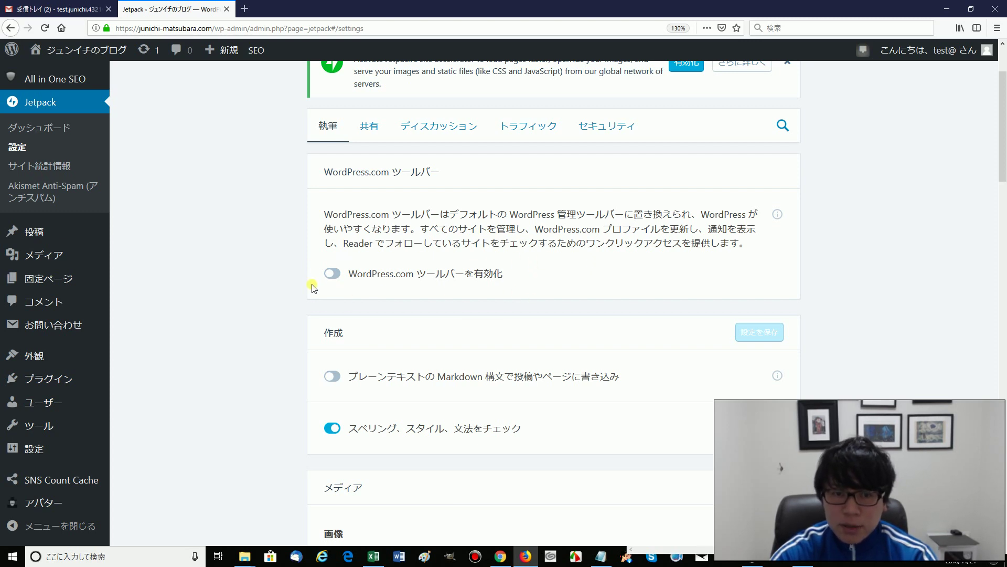
click(332, 276)
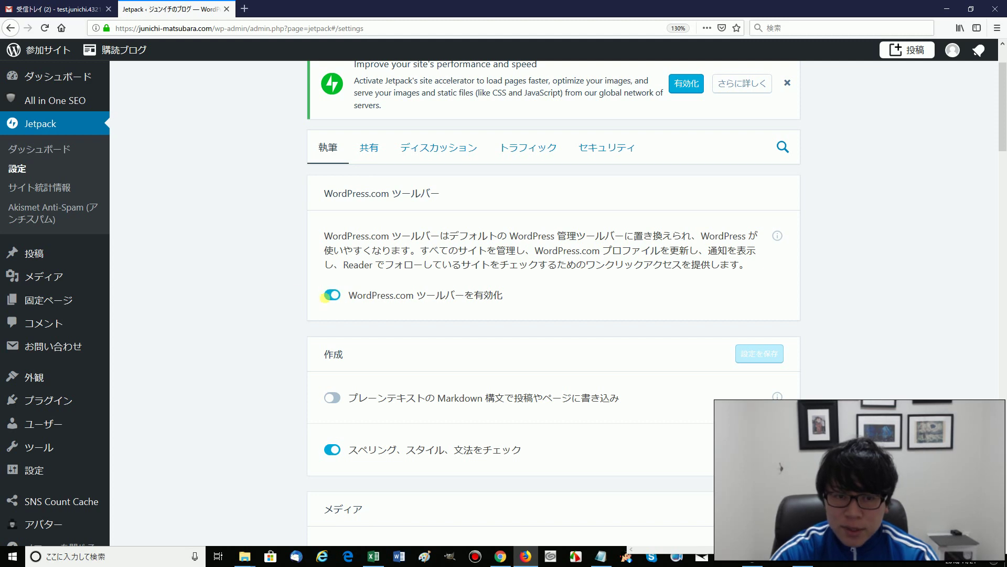
click(338, 300)
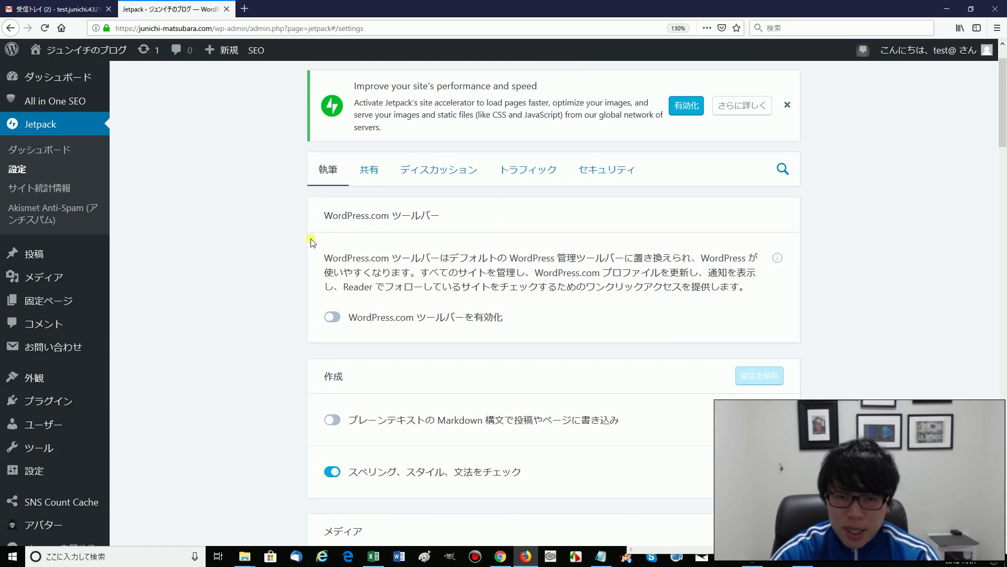
Examine the remaining writing settings, from composing, media and performance through custom post types to posting by email.
scroll(316, 239, down, 5)
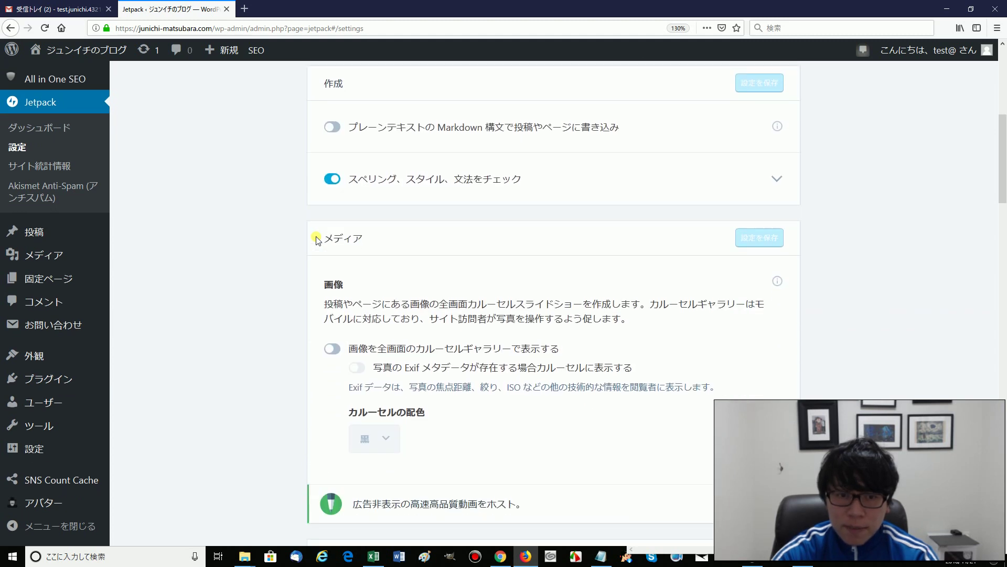
scroll(316, 240, down, 5)
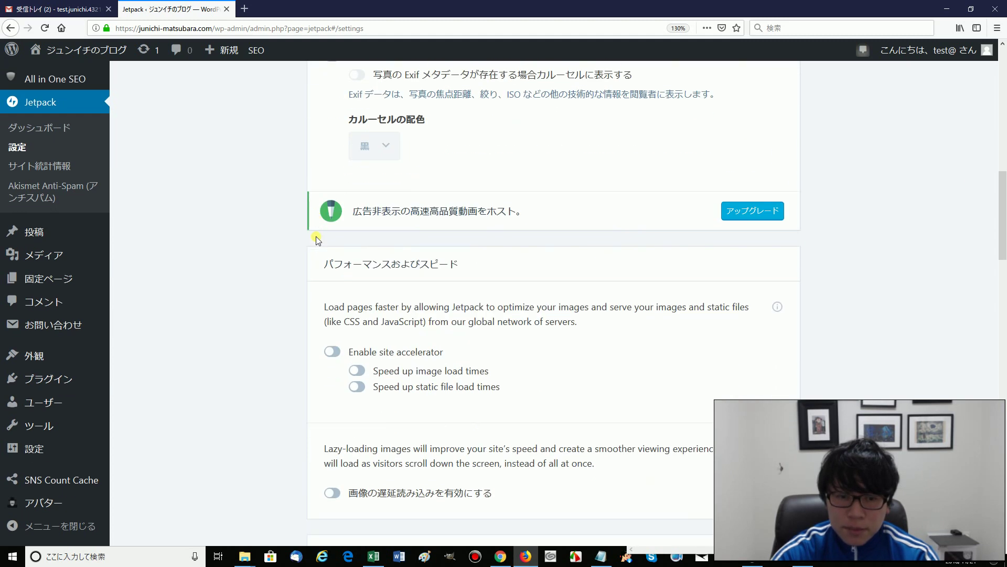
scroll(316, 240, down, 2)
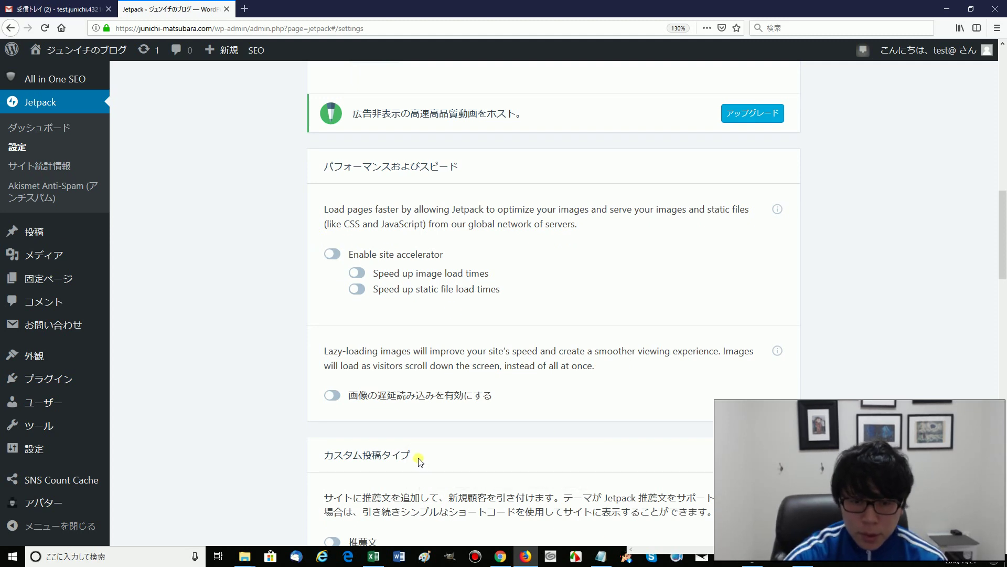
scroll(419, 461, down, 12)
scroll(391, 212, down, 5)
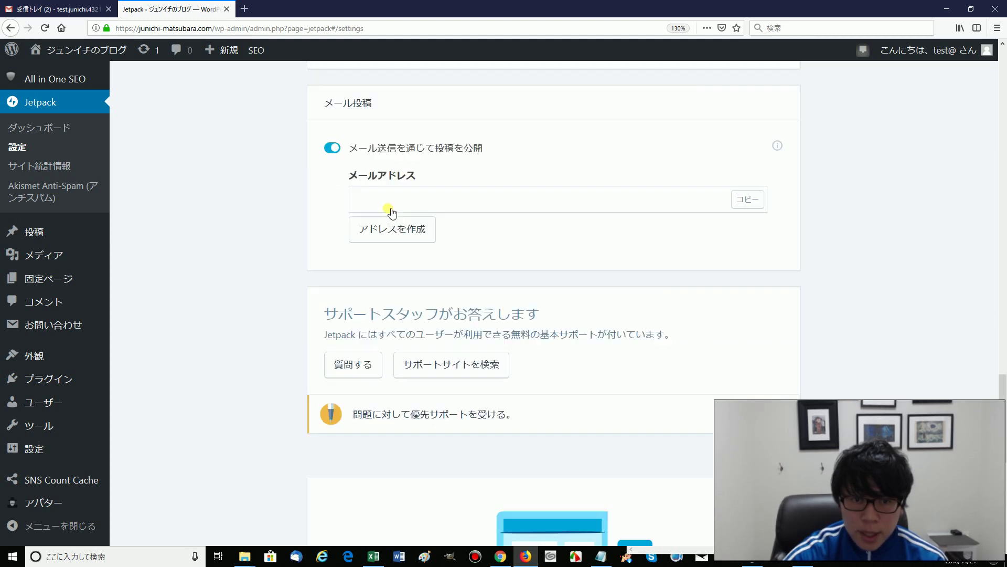
scroll(419, 243, up, 20)
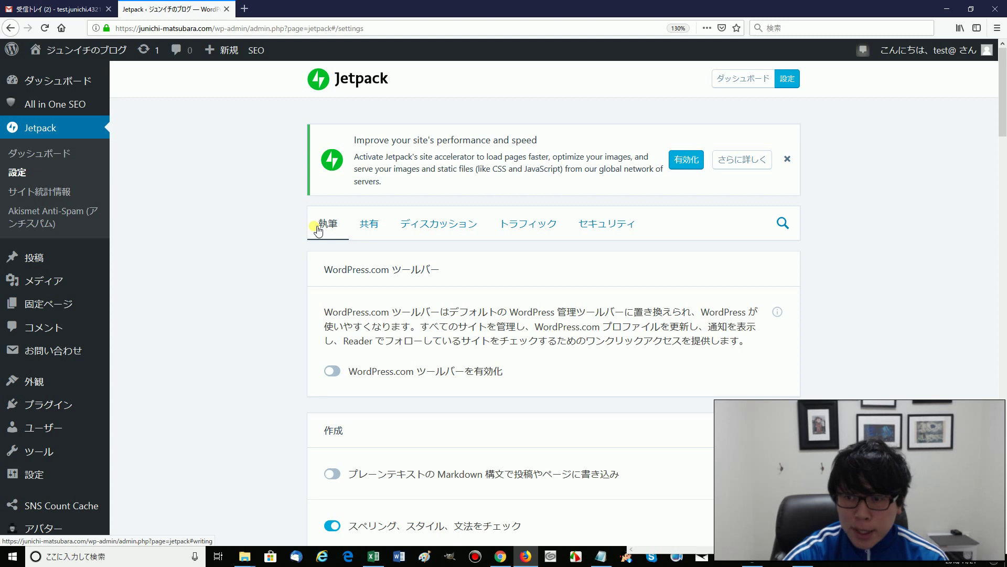
Open the sharing (共有) settings and review the Publicize connections (パブリサイズの接続) section.
click(379, 230)
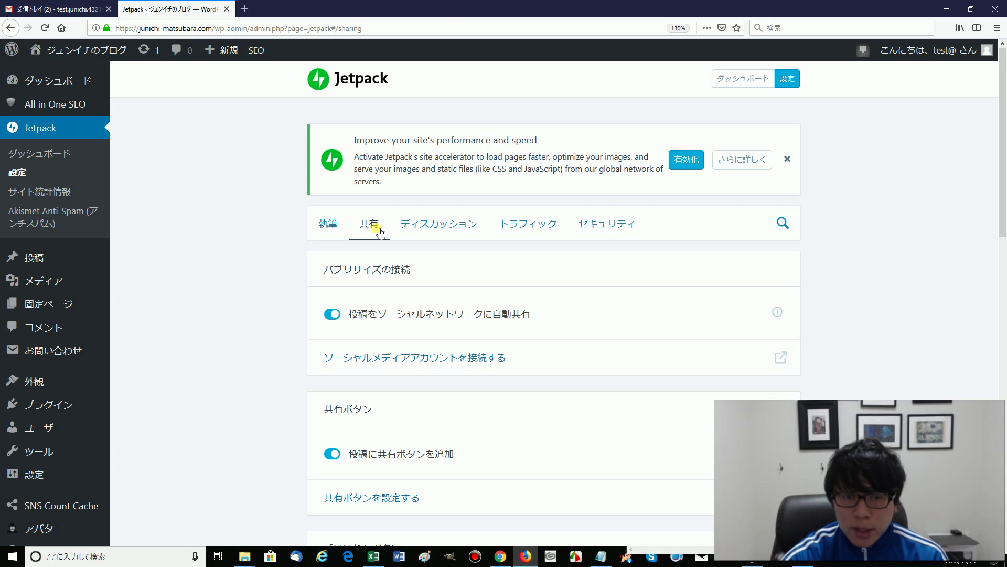
scroll(379, 231, down, 2)
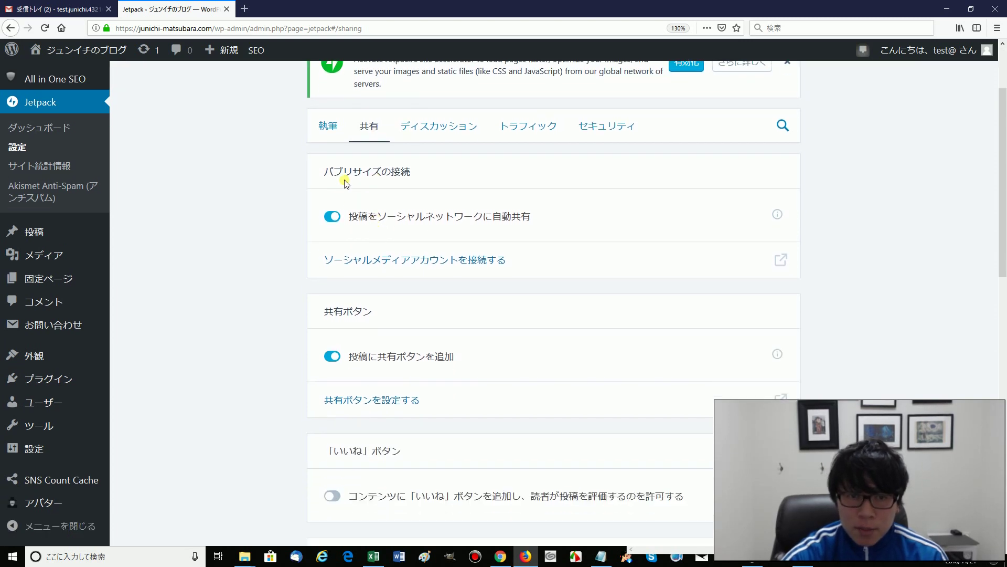
drag(322, 171, 421, 173)
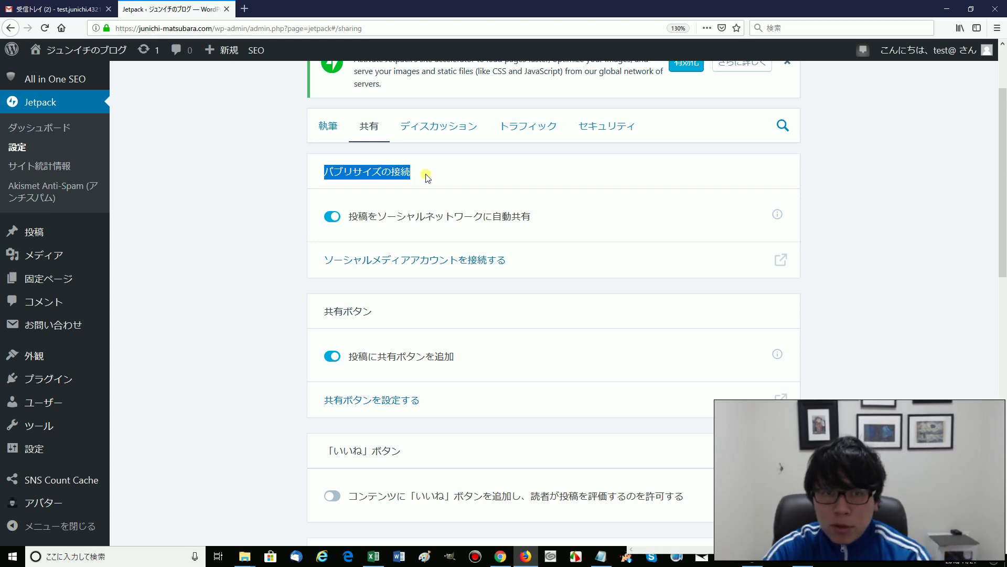
click(319, 178)
drag(328, 176, 428, 173)
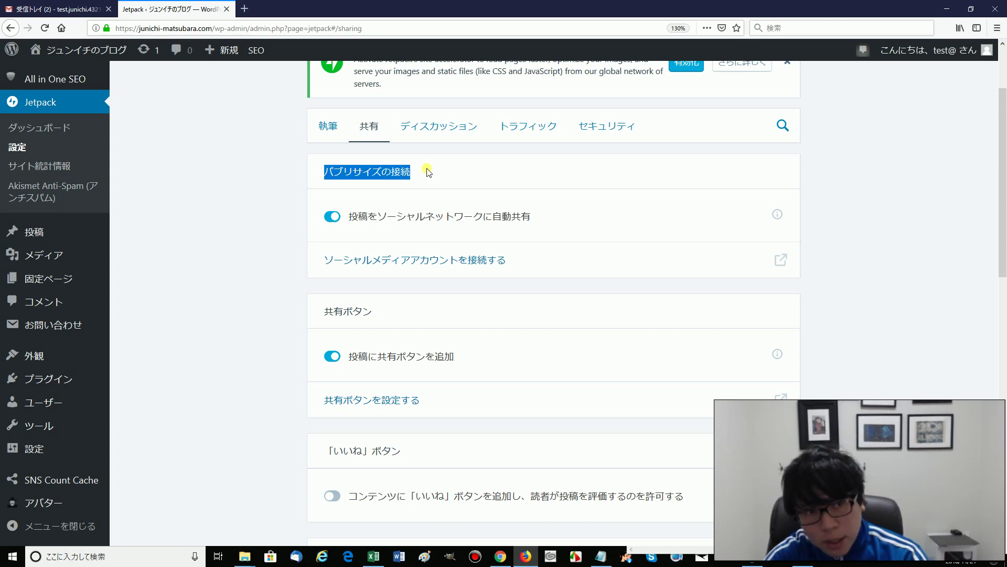
mouse_move(89, 234)
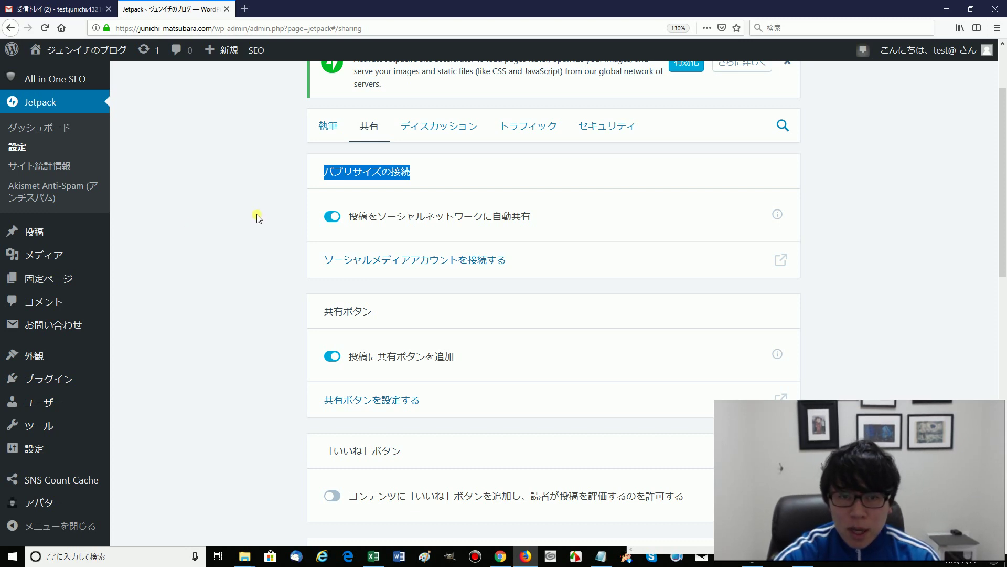
click(296, 205)
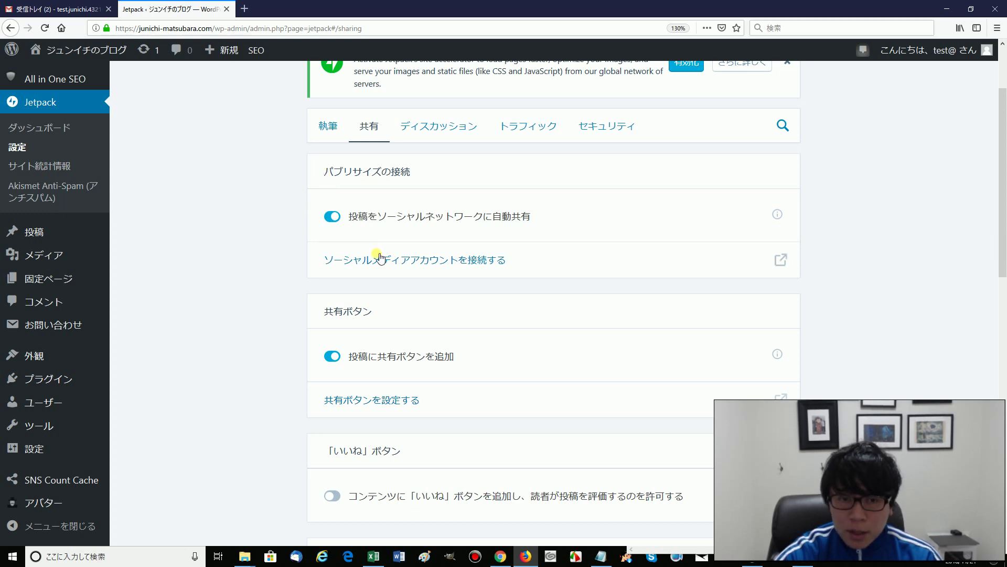
Open the social media account connections from the sharing settings and try to connect Facebook, cancelling at the phone number request.
scroll(396, 261, down, 3)
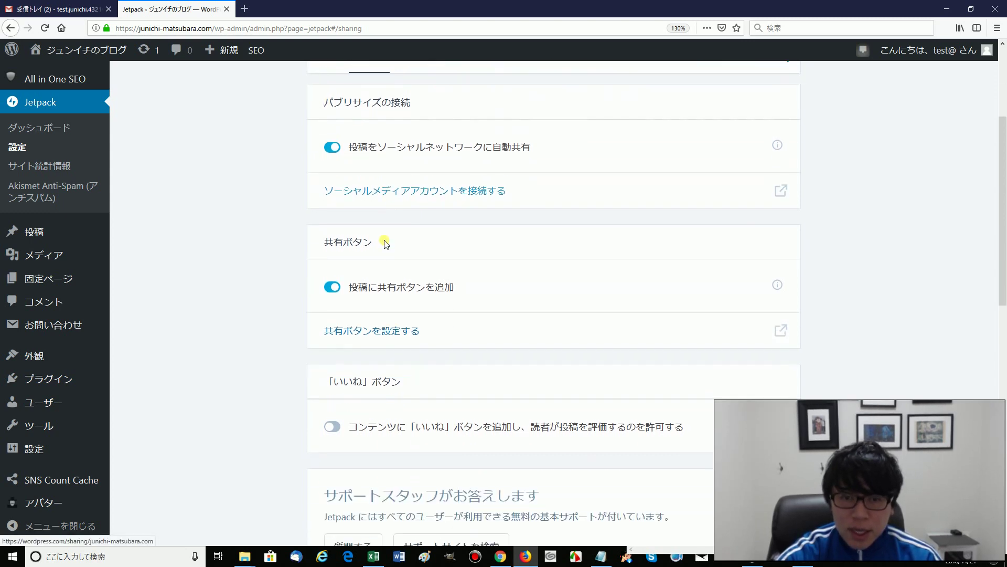
click(427, 161)
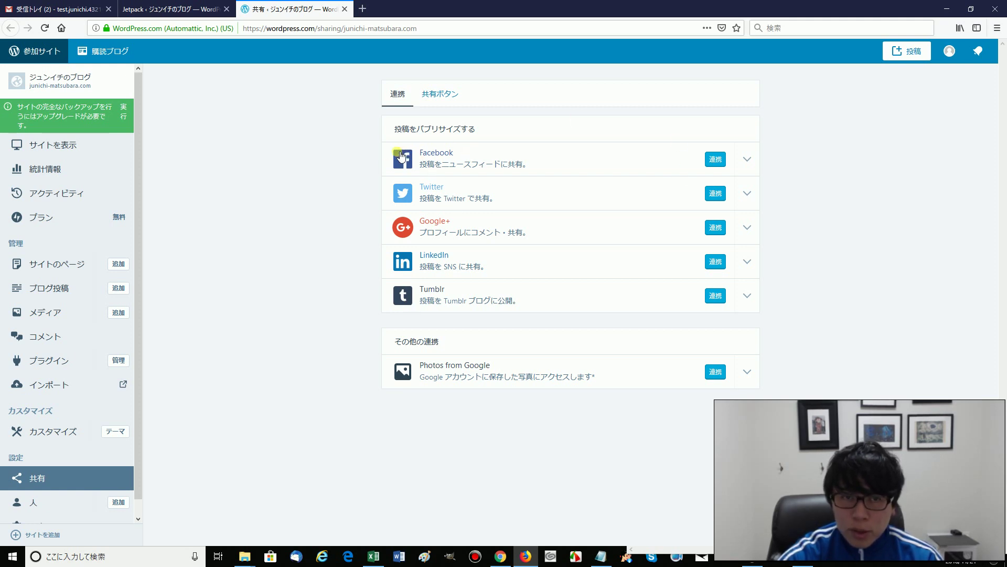
click(716, 159)
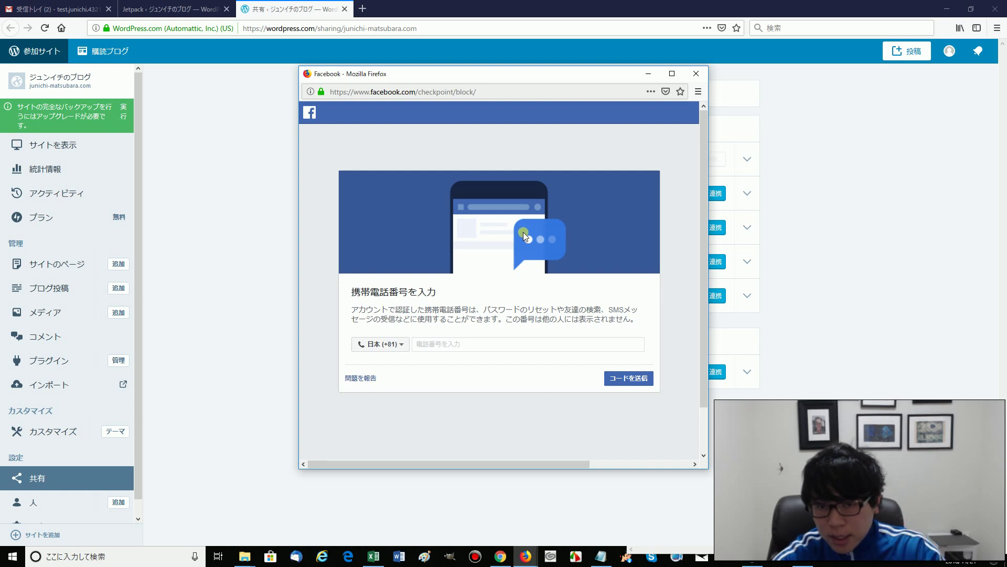
click(692, 73)
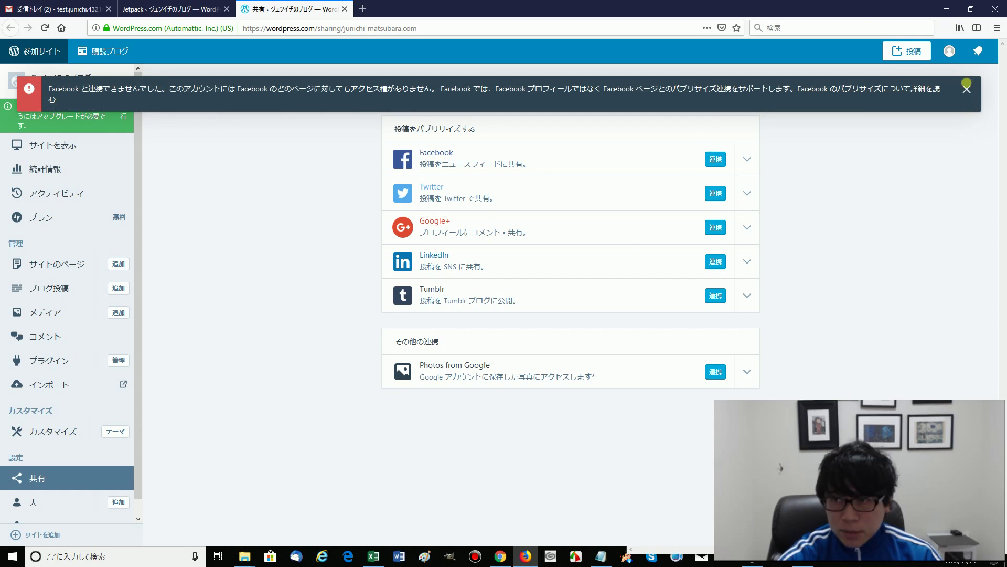
click(967, 89)
Try to connect Twitter for publicizing posts, inspect the authorization form's login fields and cancel without signing in.
click(715, 194)
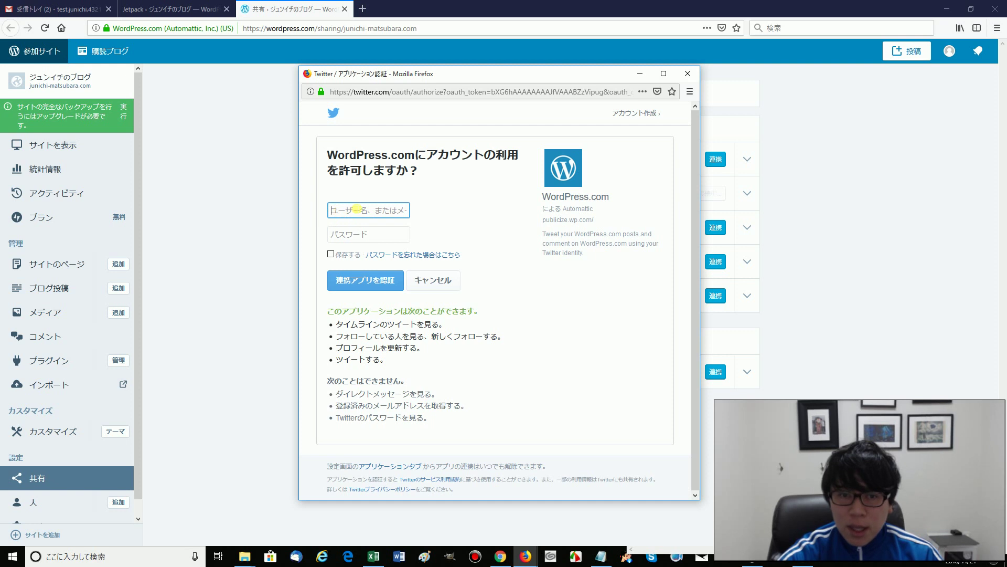
click(349, 235)
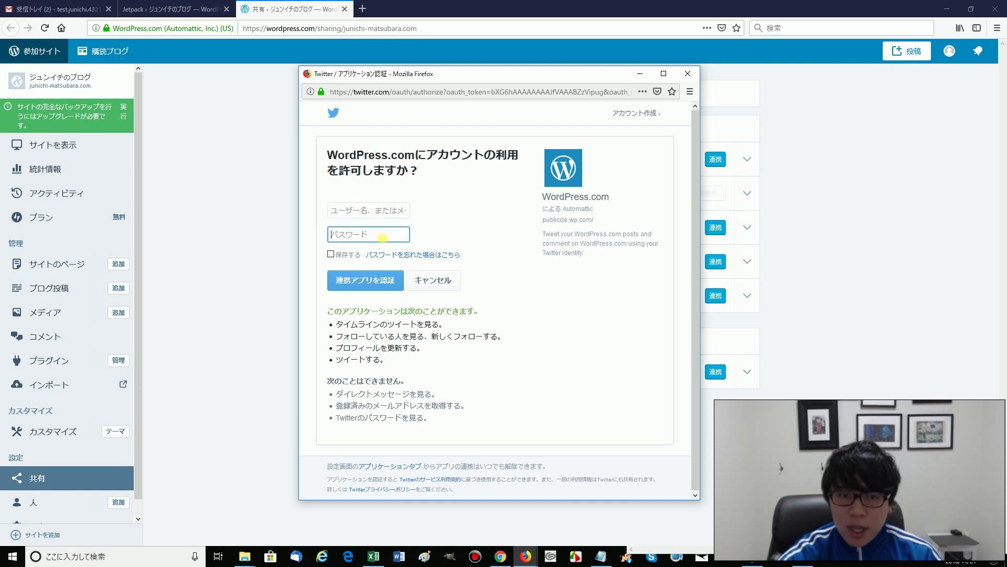
click(688, 73)
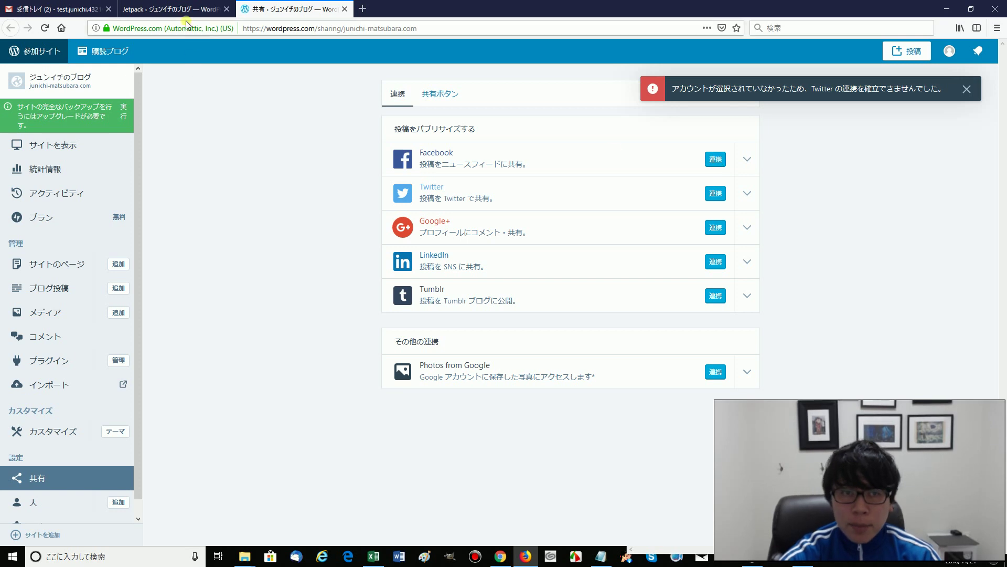
Return to the Jetpack sharing settings and turn off adding sharing buttons to posts (投稿に共有ボタンを追加).
click(173, 9)
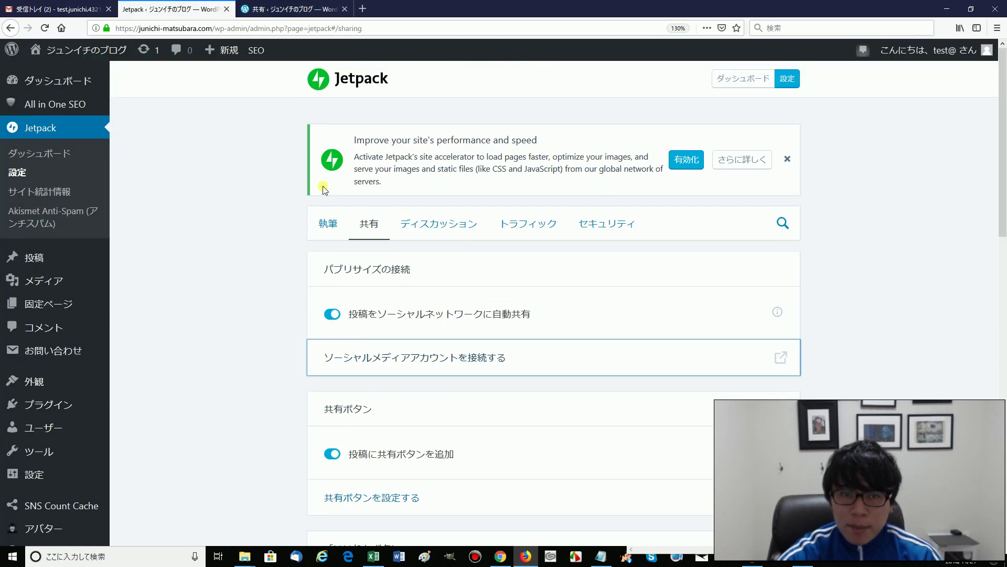
scroll(400, 263, down, 3)
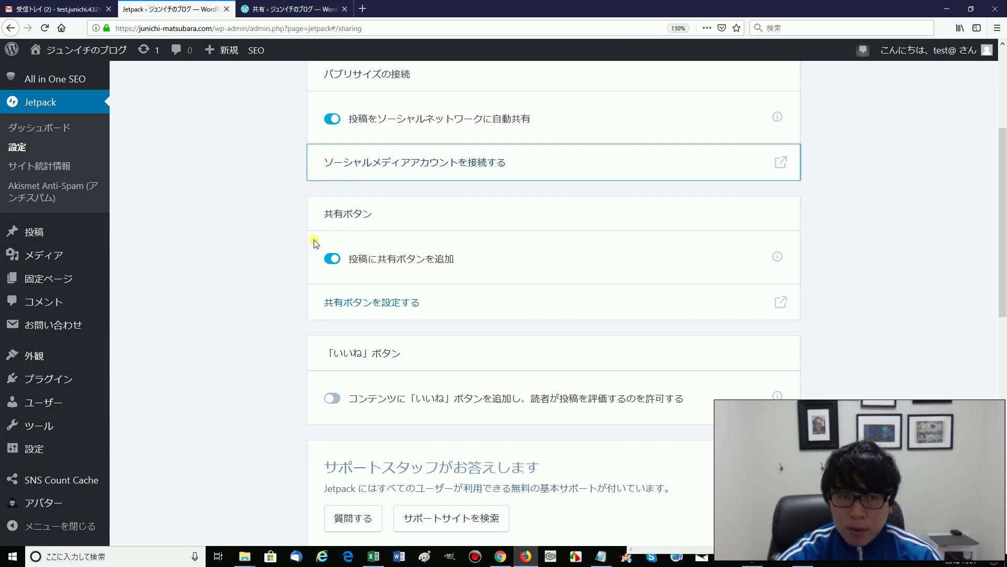
click(333, 259)
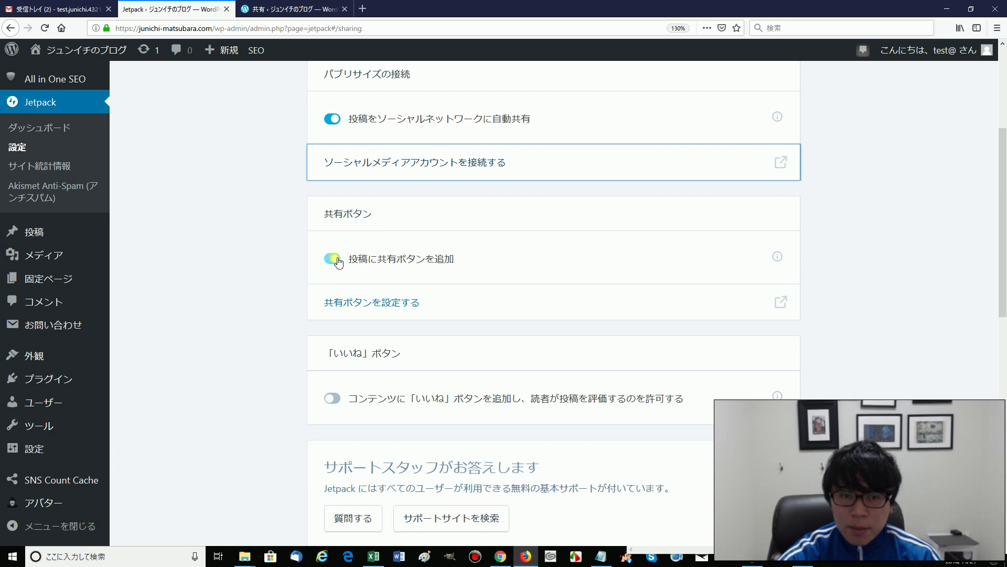
scroll(294, 275, down, 7)
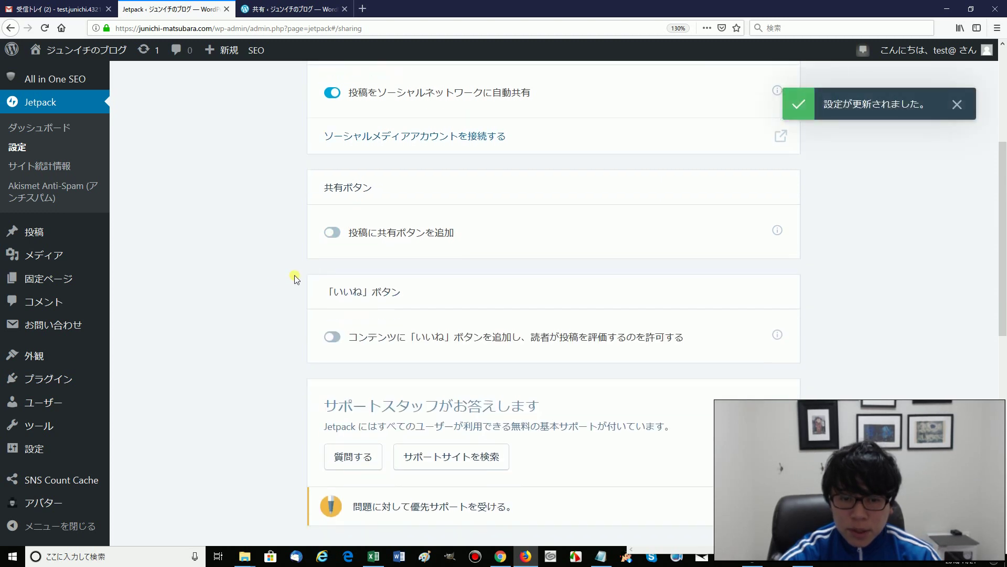
In the discussion (ディスカッション) settings, turn off letting readers subscribe to posts and comments by notification email.
scroll(291, 267, up, 10)
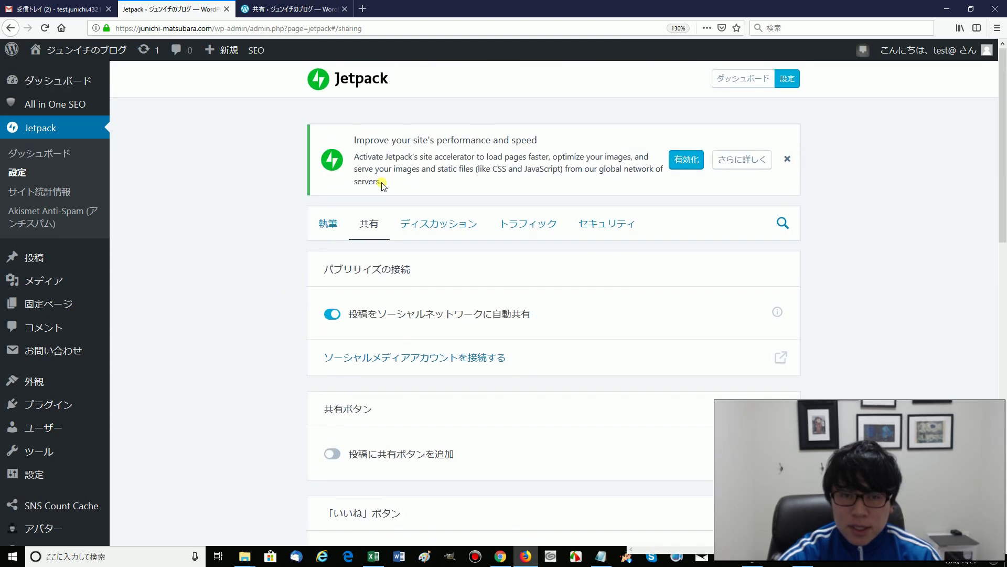
click(459, 226)
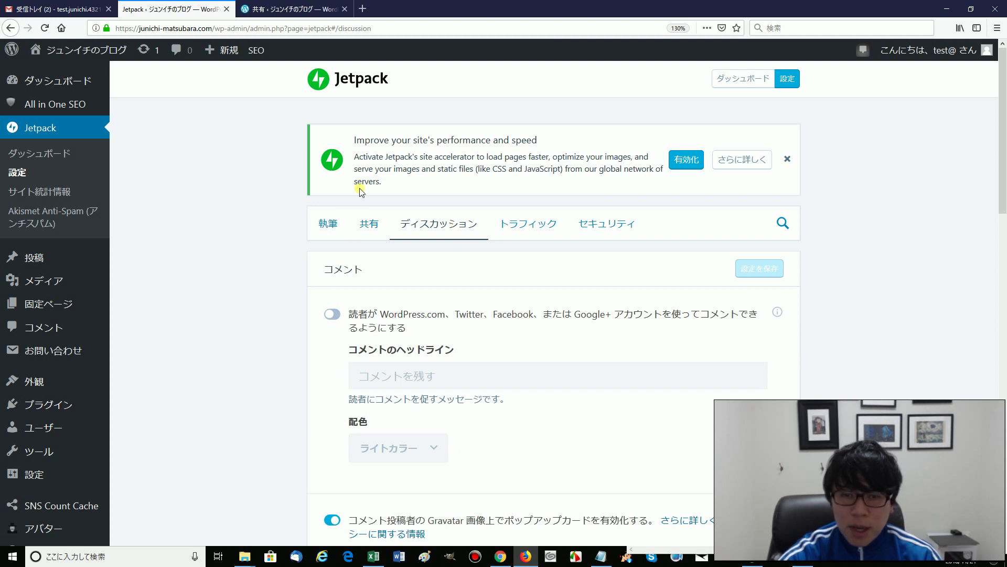
scroll(367, 189, down, 5)
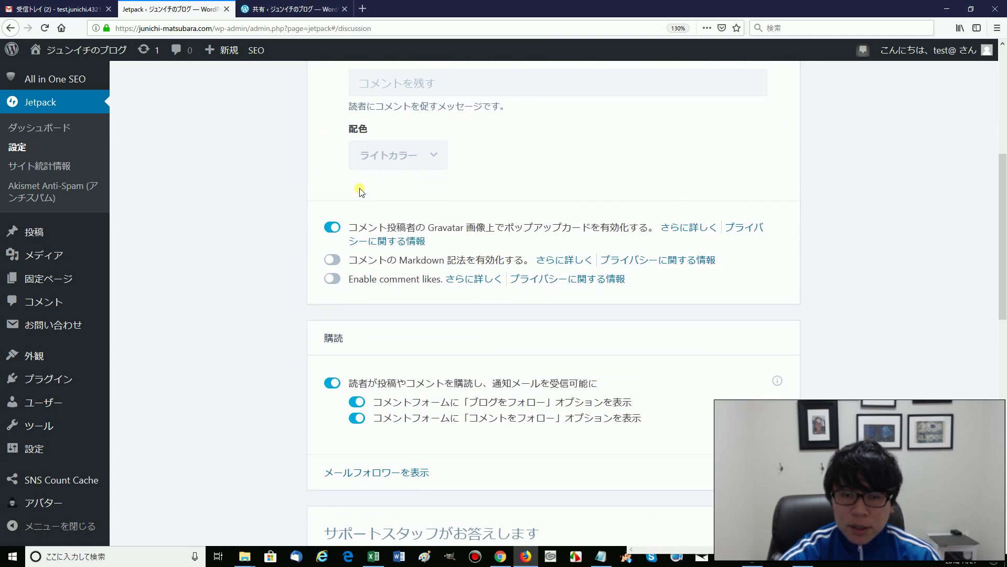
scroll(361, 192, down, 3)
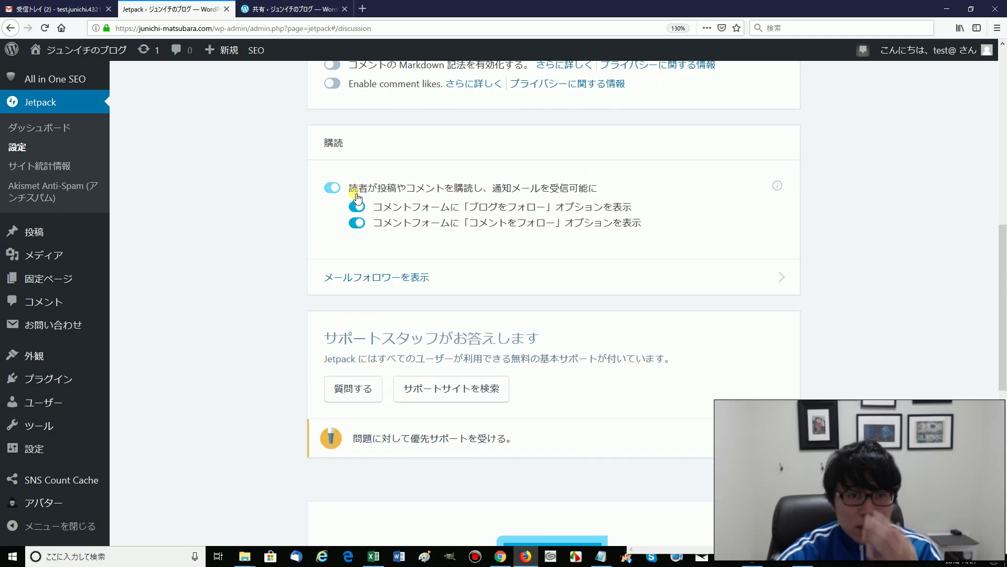
click(332, 188)
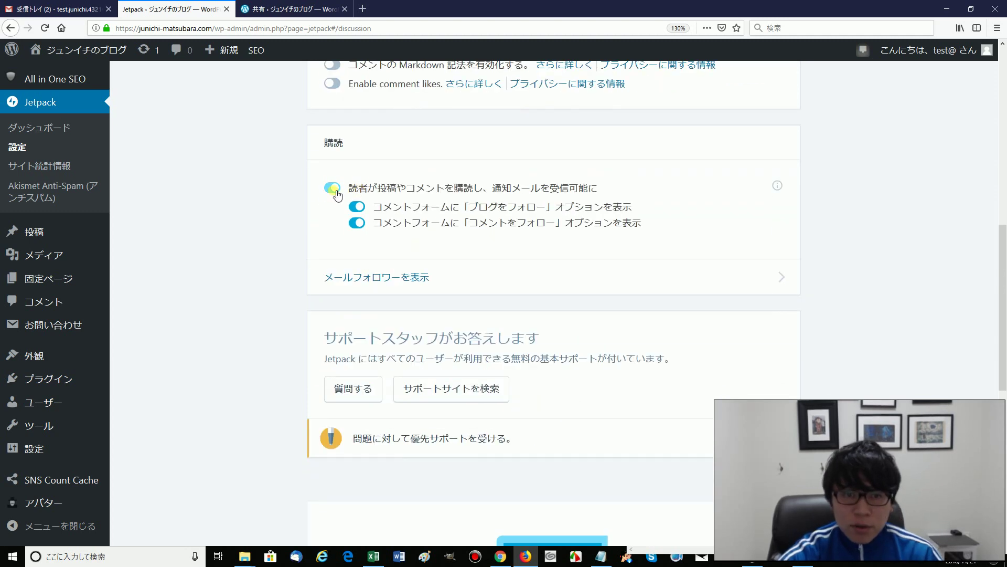
Turn off the pop-up cards on commenters' Gravatar images in the comment settings.
scroll(318, 242, up, 5)
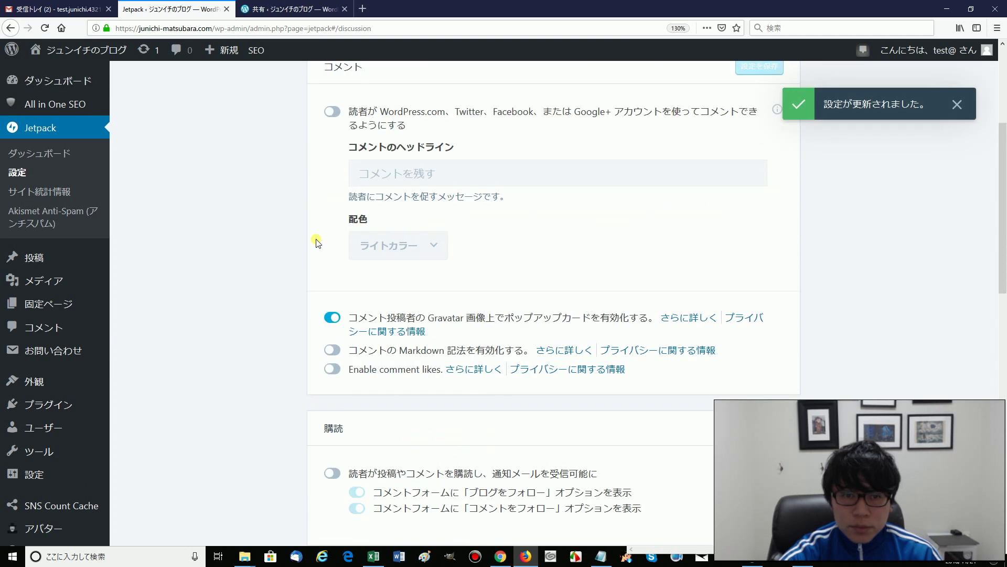
click(338, 327)
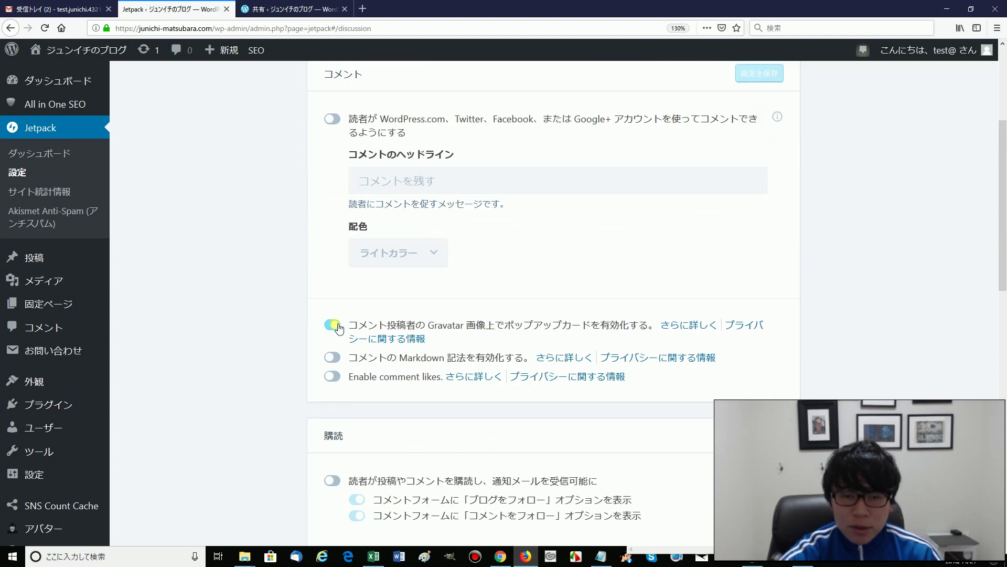
click(339, 327)
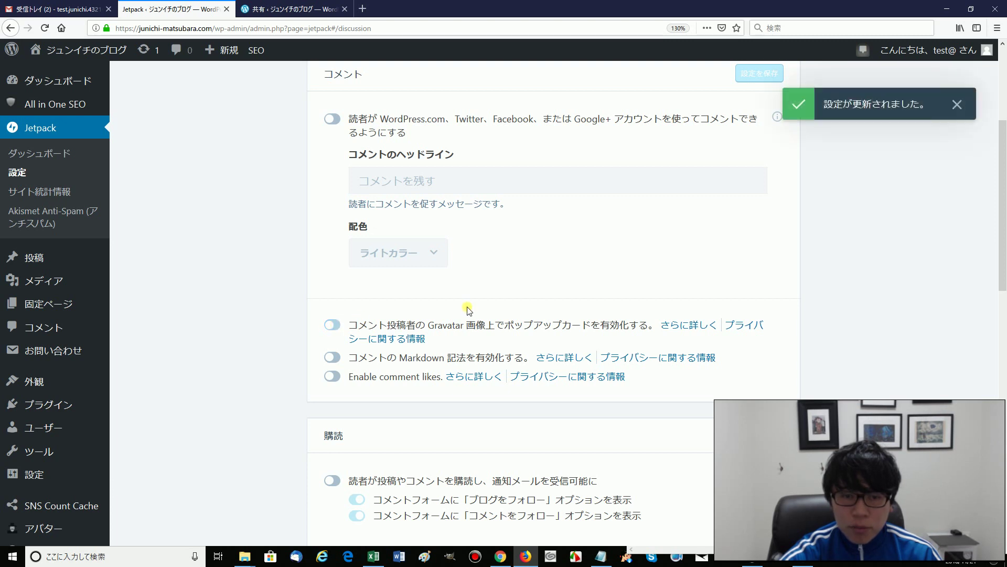
Examine the traffic (トラフィック) settings, from search, ads and related posts through site statistics to site verification.
scroll(468, 311, up, 4)
click(535, 230)
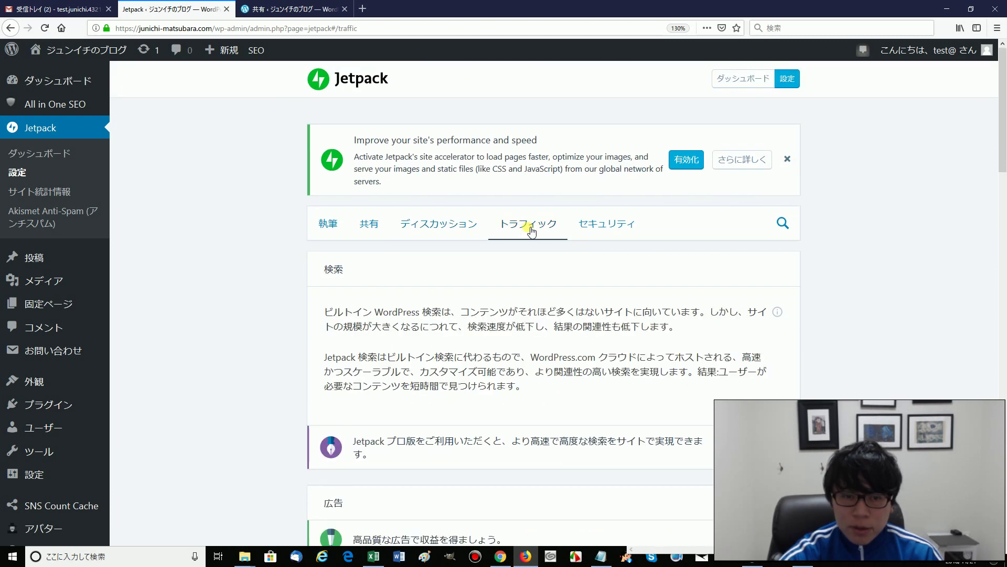
scroll(292, 233, down, 2)
scroll(293, 233, down, 5)
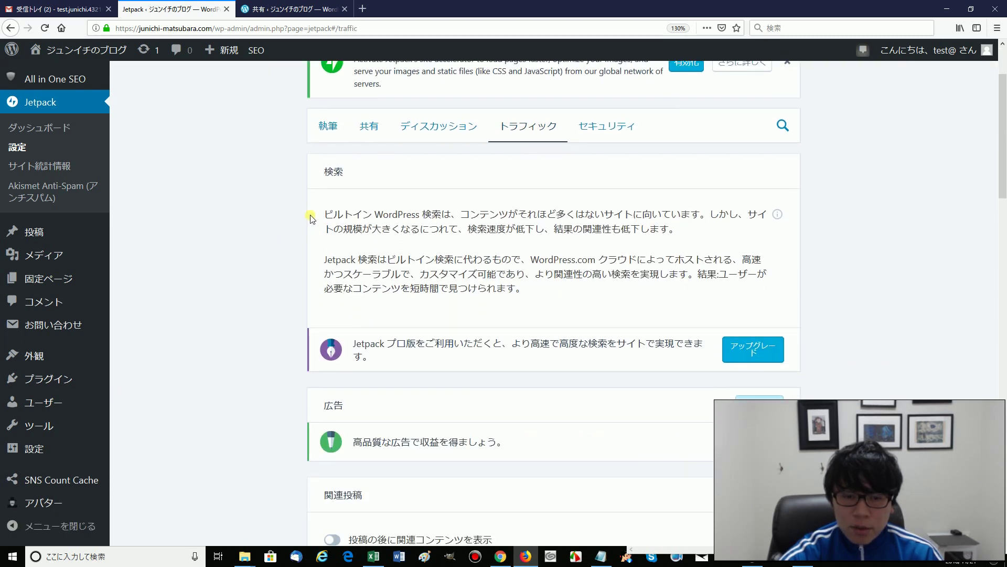
scroll(311, 218, down, 12)
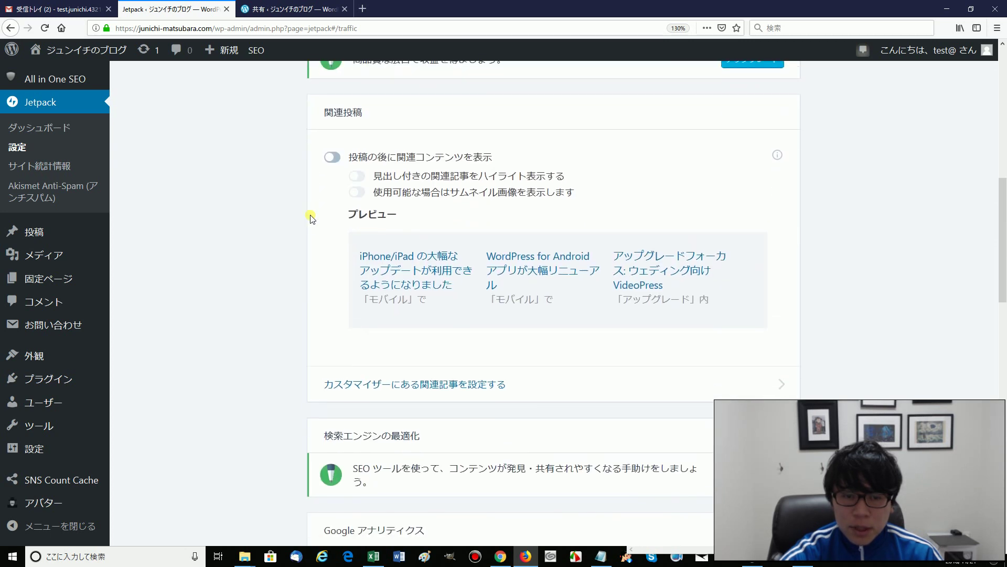
scroll(311, 217, down, 8)
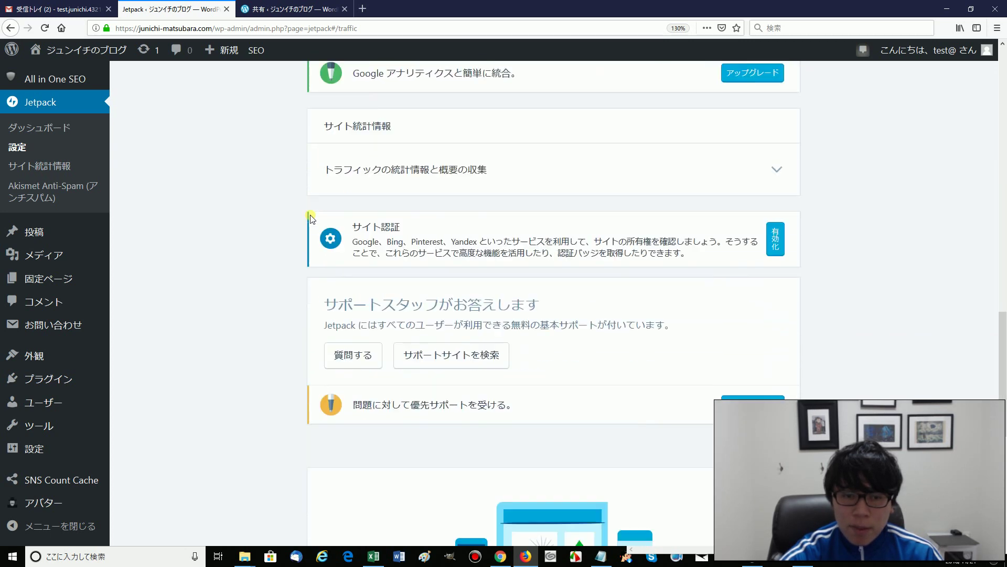
scroll(311, 218, up, 15)
scroll(311, 217, up, 2)
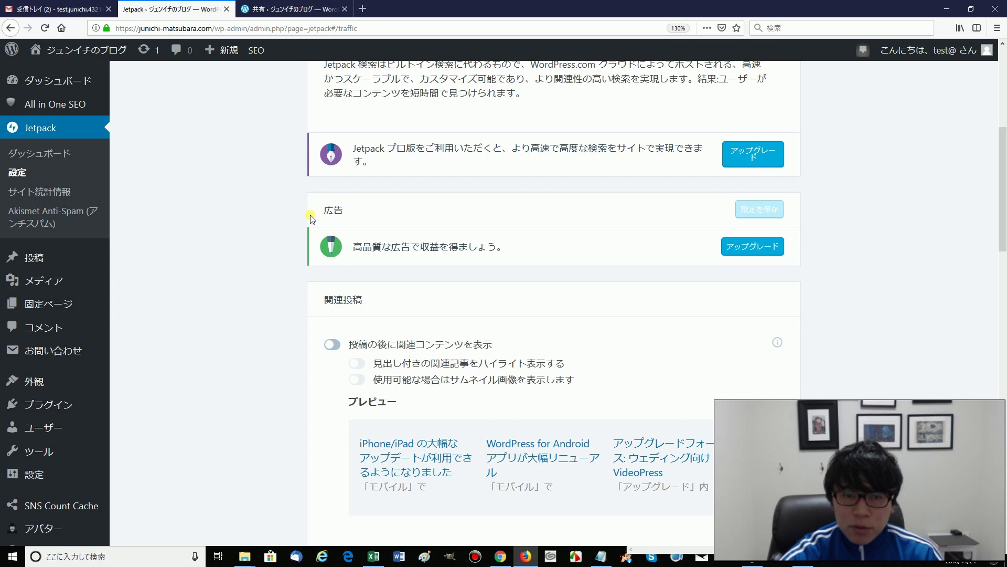
scroll(311, 218, up, 6)
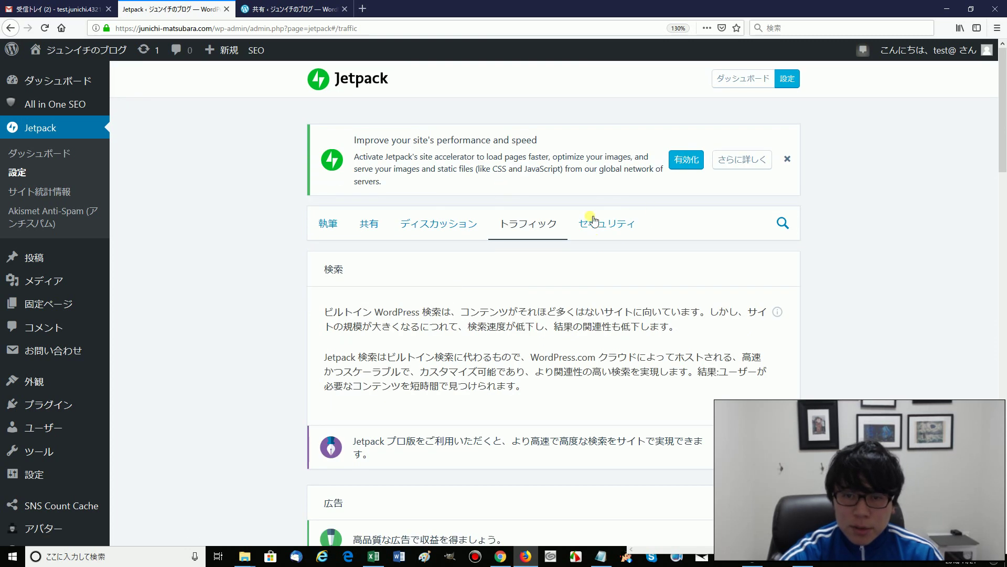
Examine the security (セキュリティ) settings, including backups, downtime monitoring, spam filtering, brute force protection and WordPress.com login.
click(593, 221)
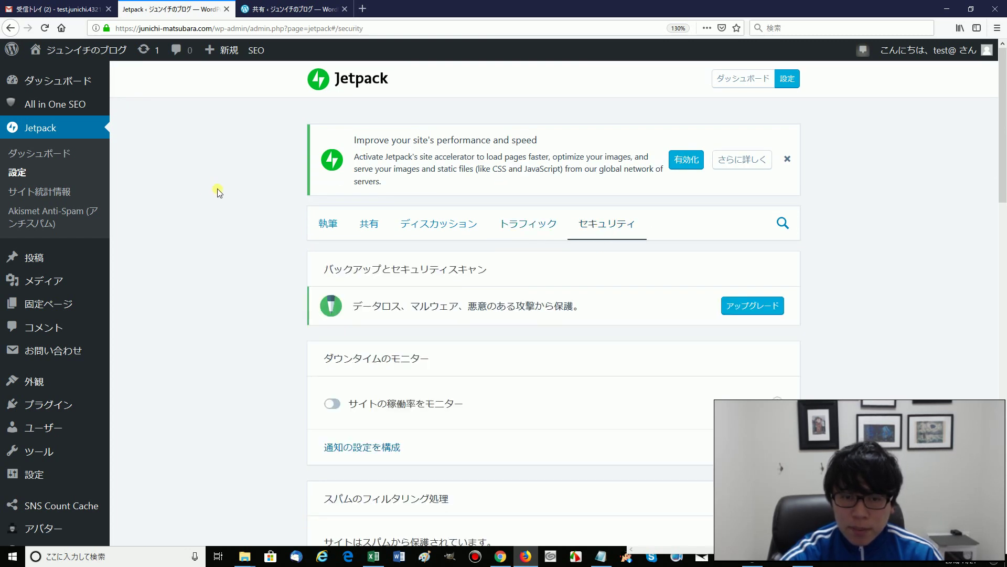
scroll(257, 194, down, 5)
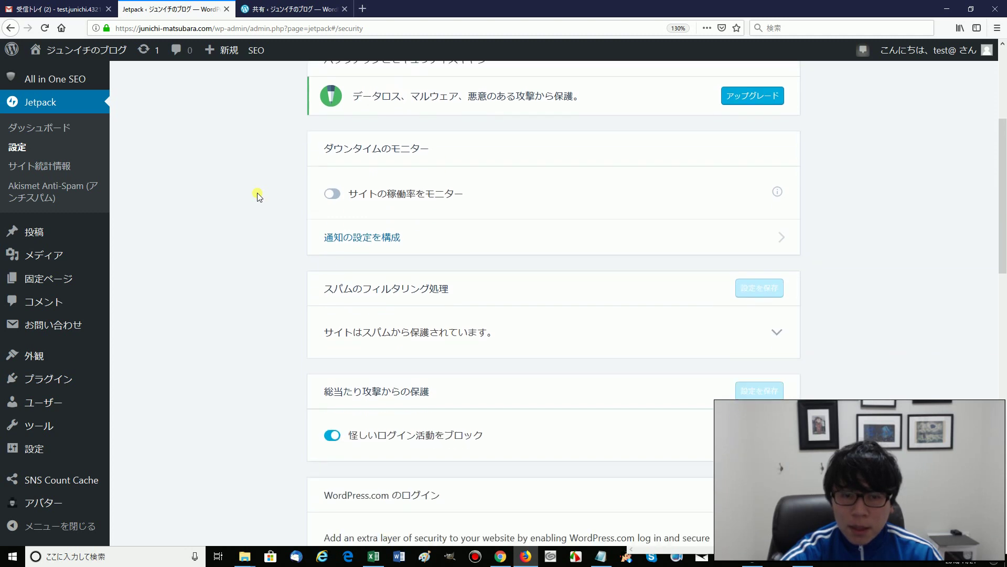
scroll(257, 195, down, 4)
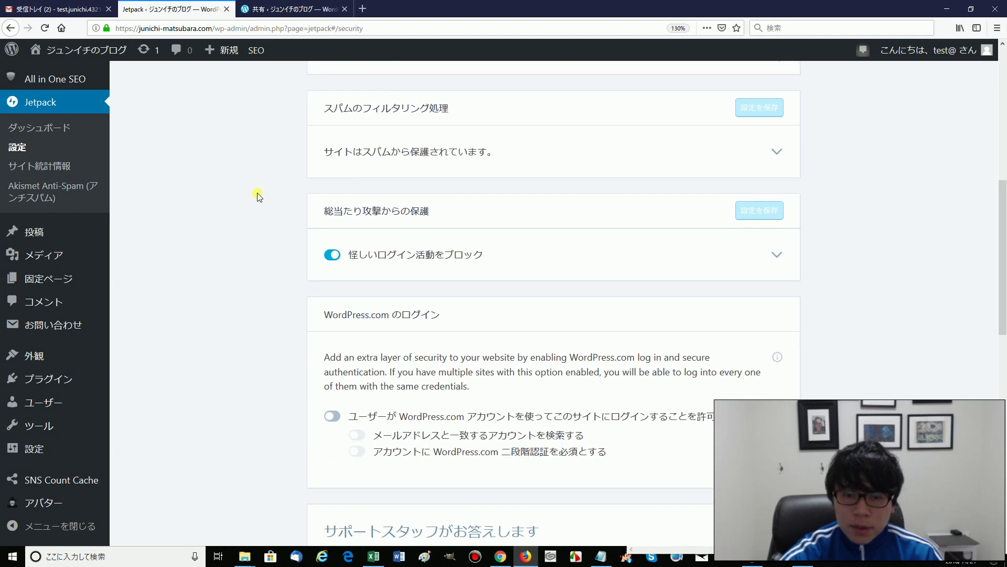
scroll(257, 195, down, 2)
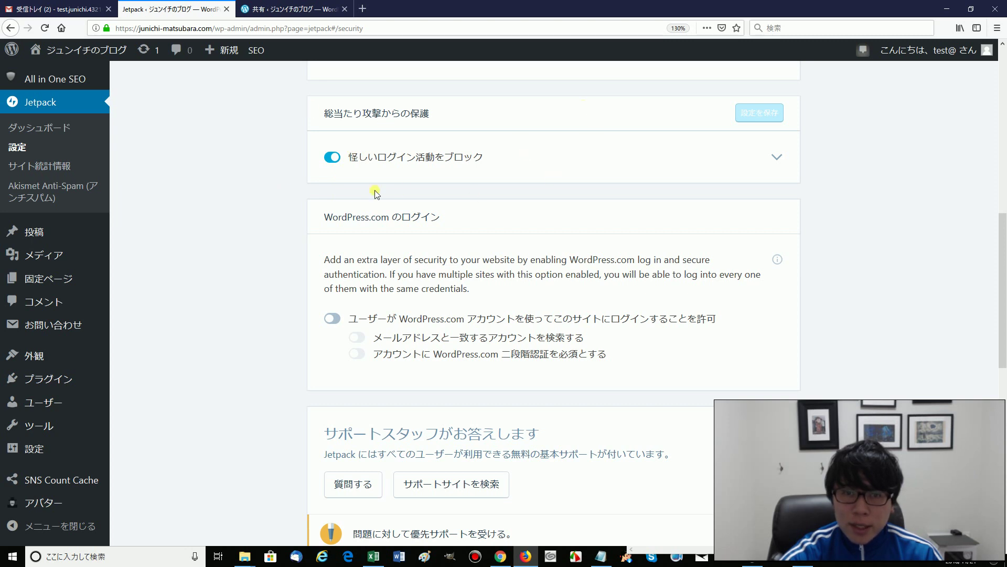
scroll(346, 194, up, 1)
scroll(346, 194, up, 2)
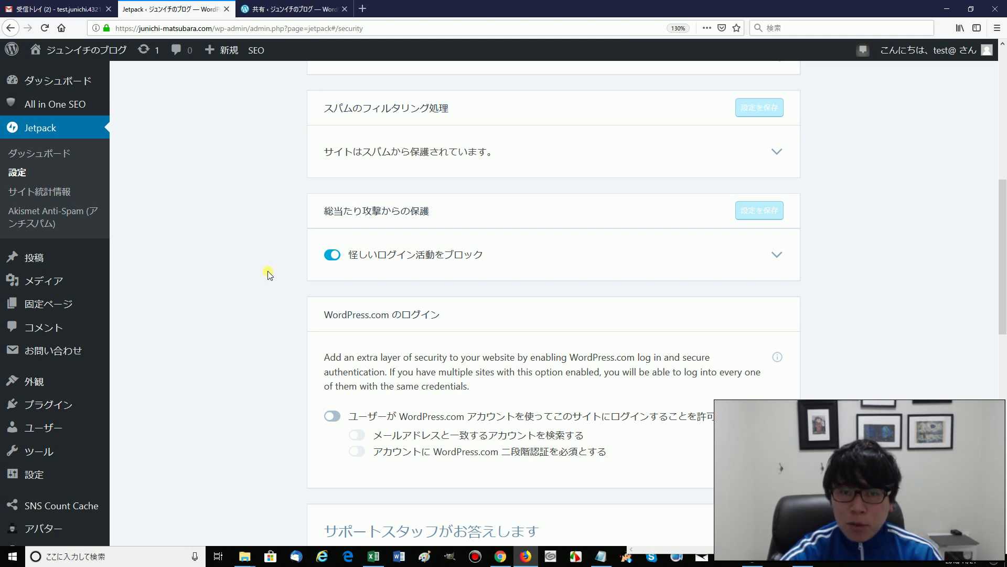
scroll(269, 273, up, 2)
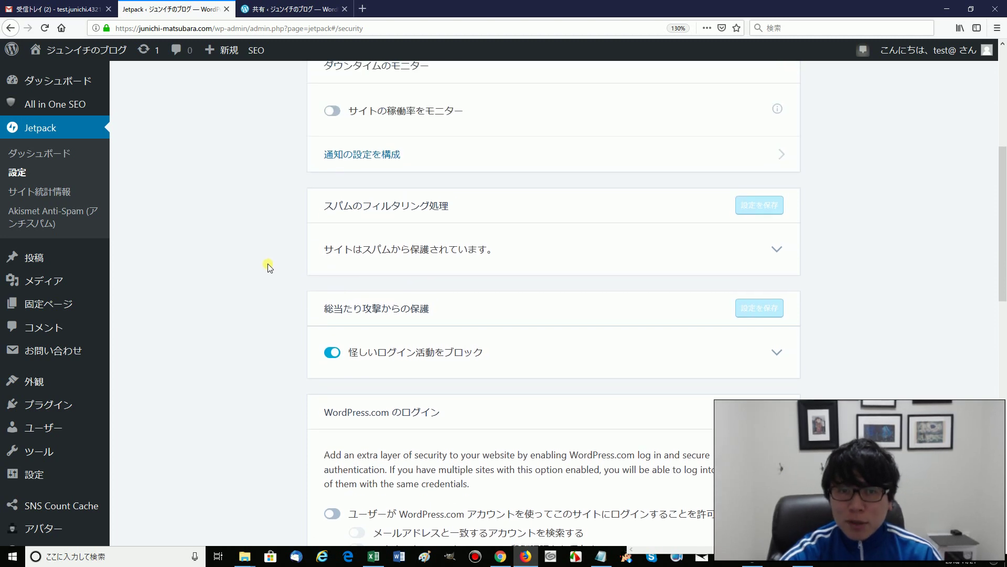
scroll(269, 270, up, 6)
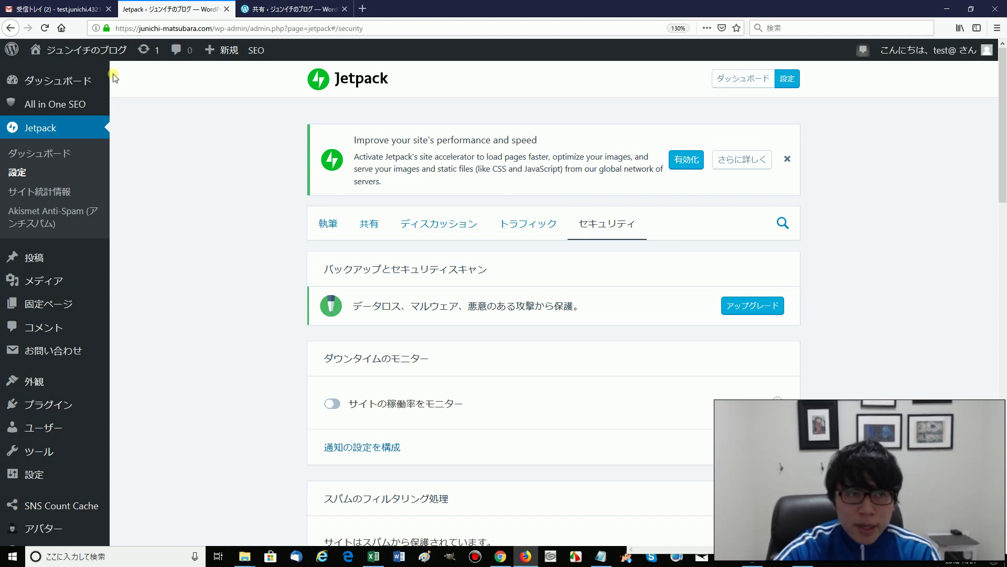
Switch to the Gmail inbox, open the WordPress.com activation email and activate the account (アカウントを有効化).
click(76, 8)
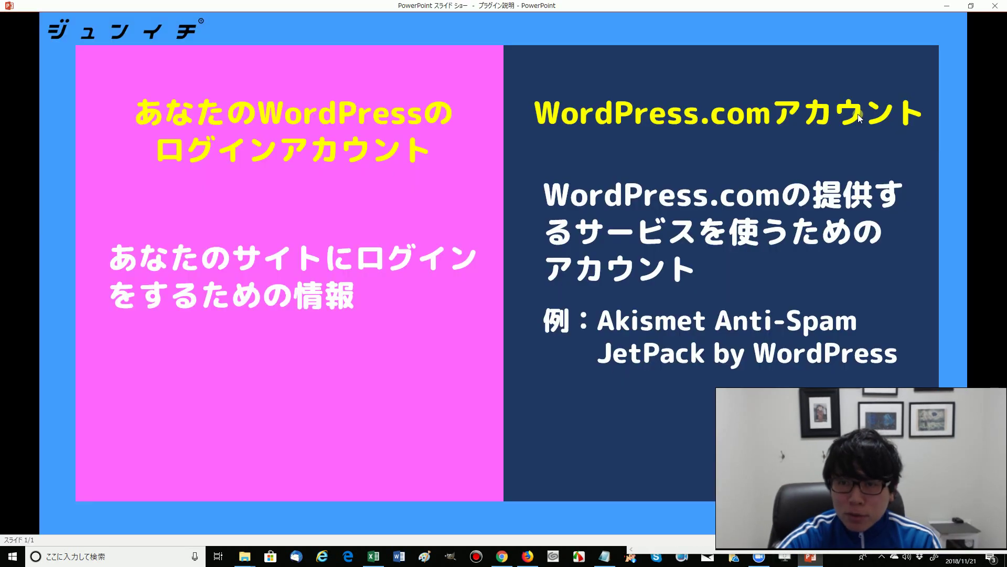
click(502, 556)
click(526, 556)
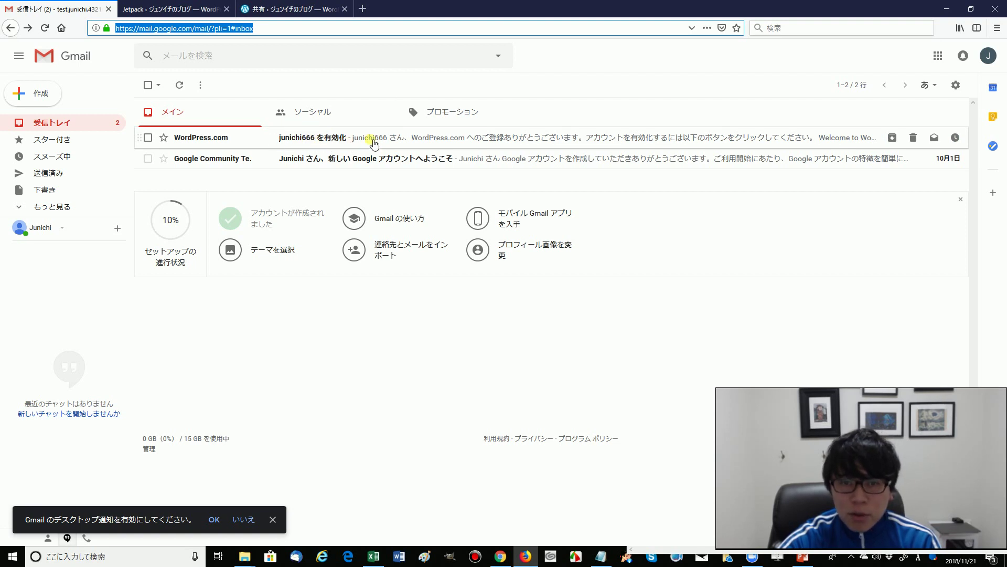
click(336, 139)
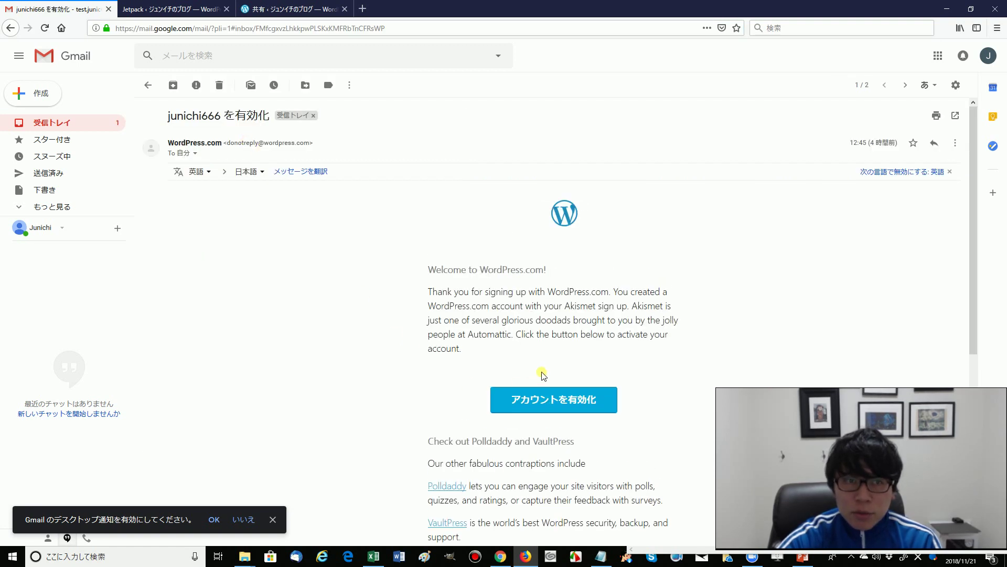
click(551, 405)
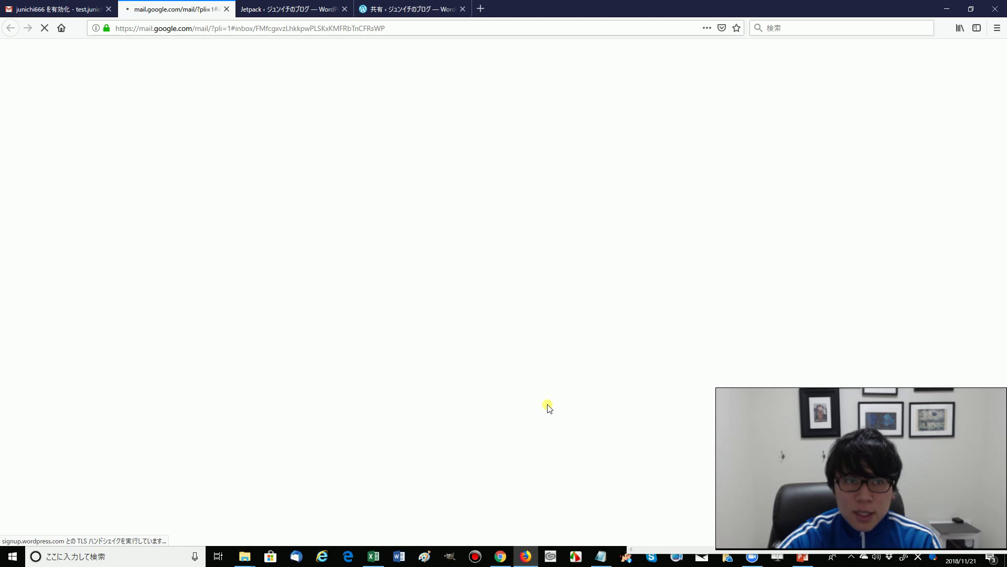